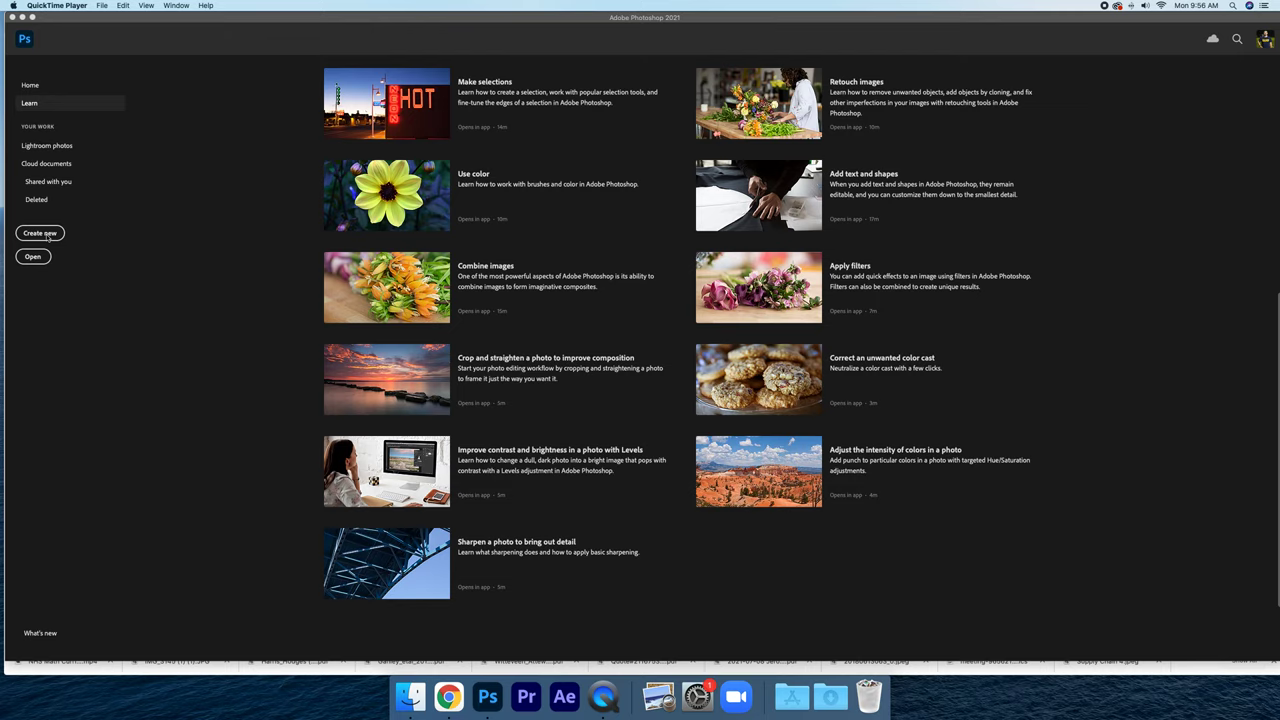
- Create a new 11 × 8.5 in landscape Print document at 300 ppi with a transparent background
click(47, 235)
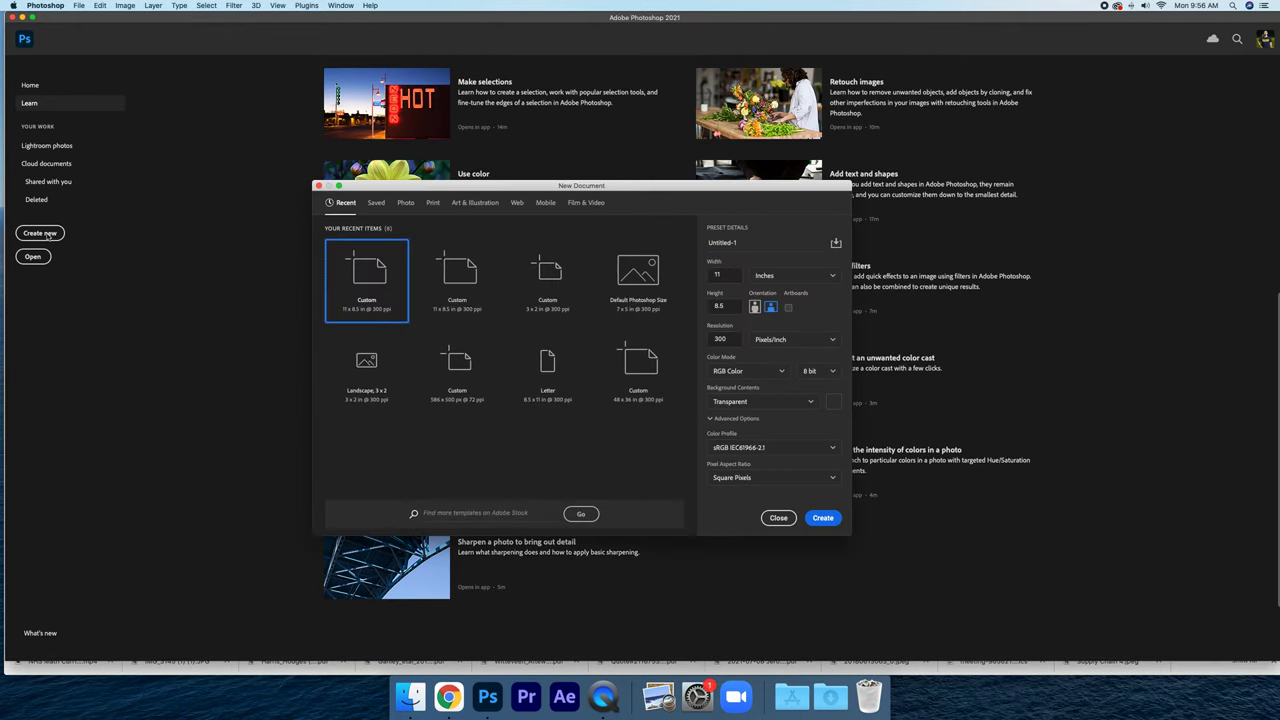
click(449, 285)
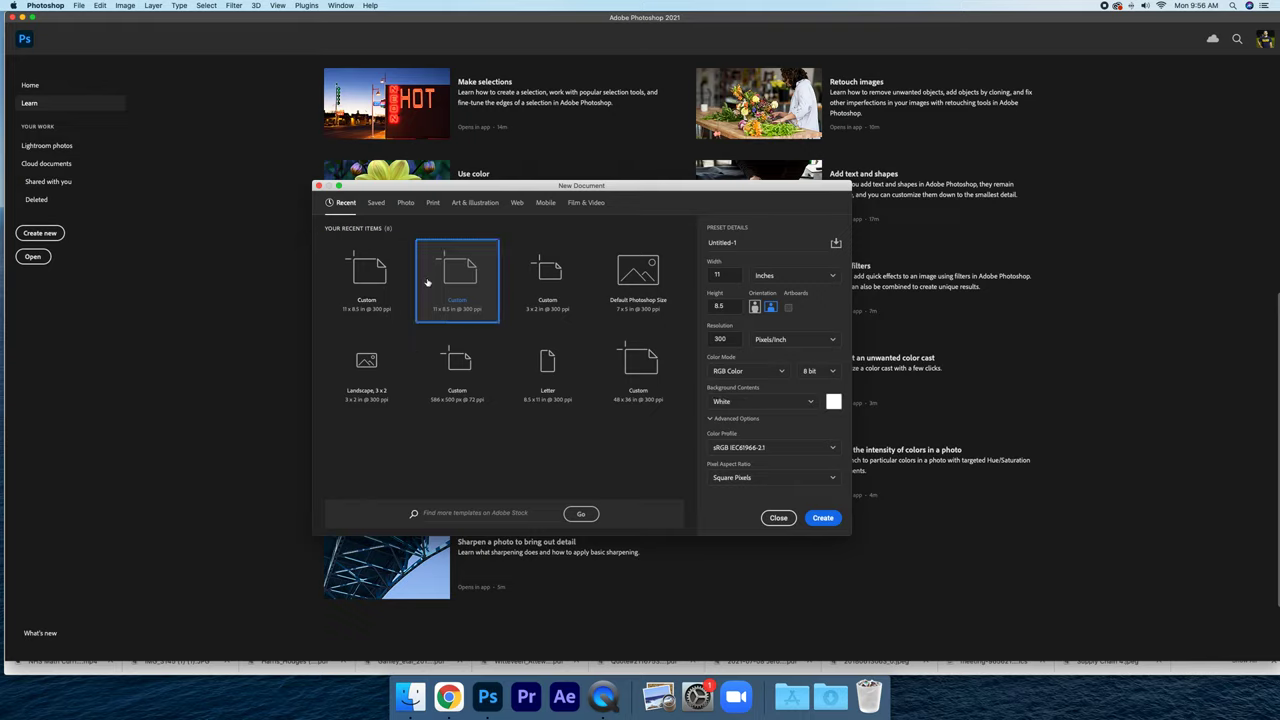
click(432, 202)
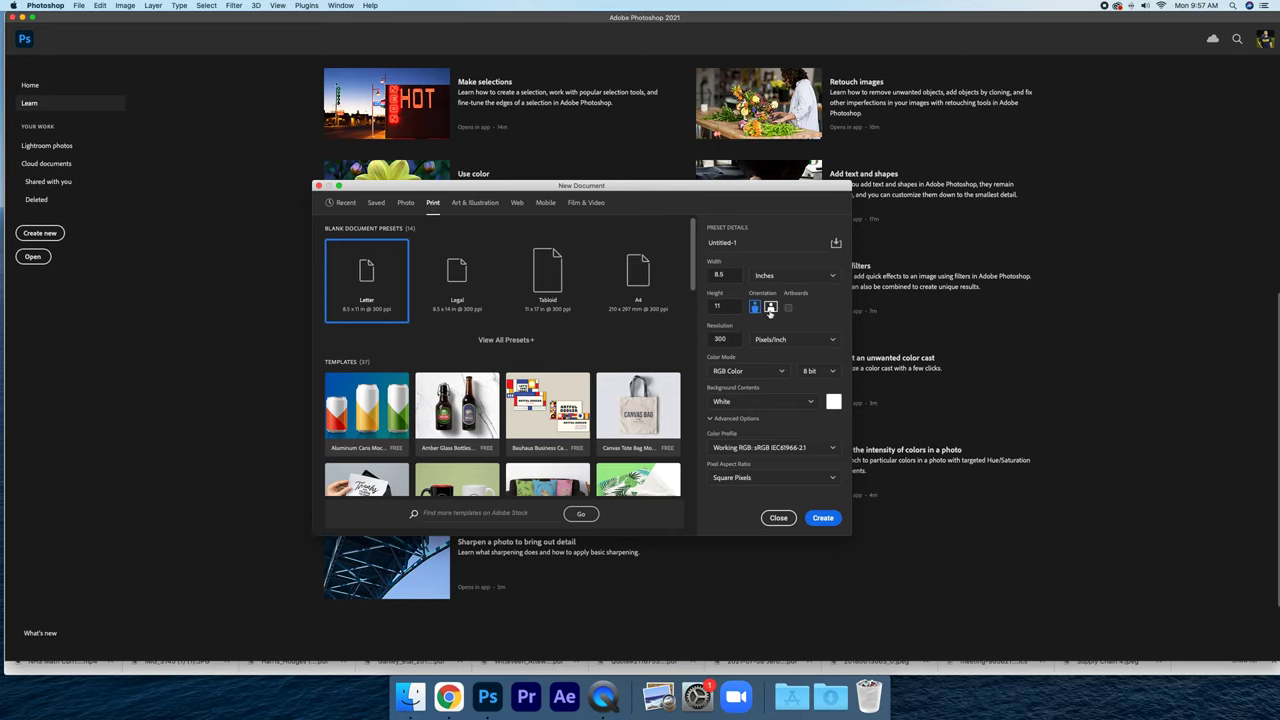
click(771, 308)
click(735, 400)
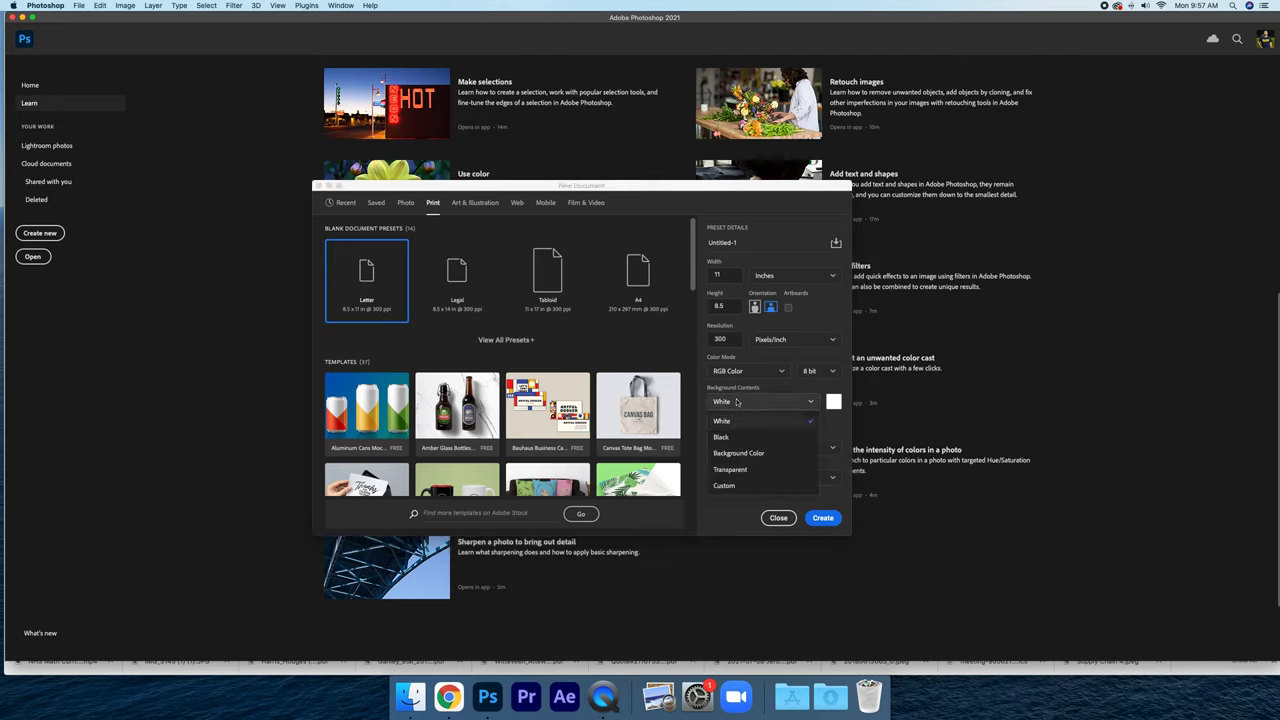
click(737, 469)
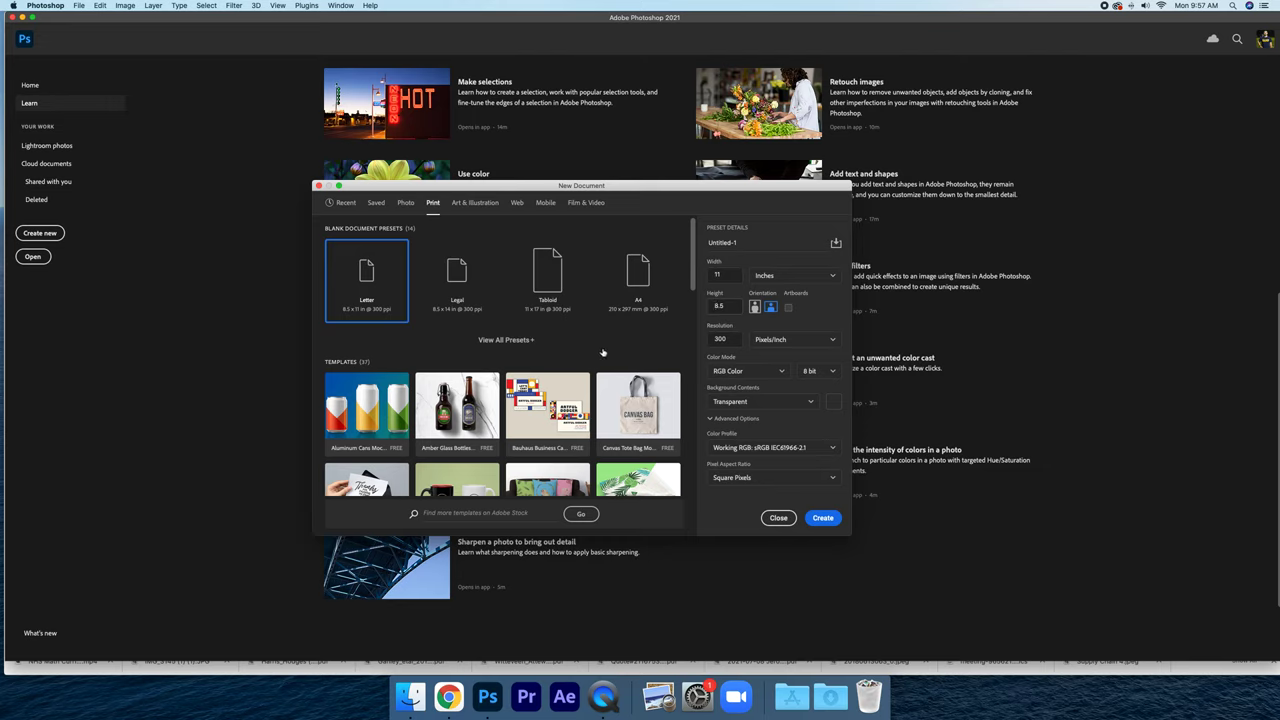
click(830, 520)
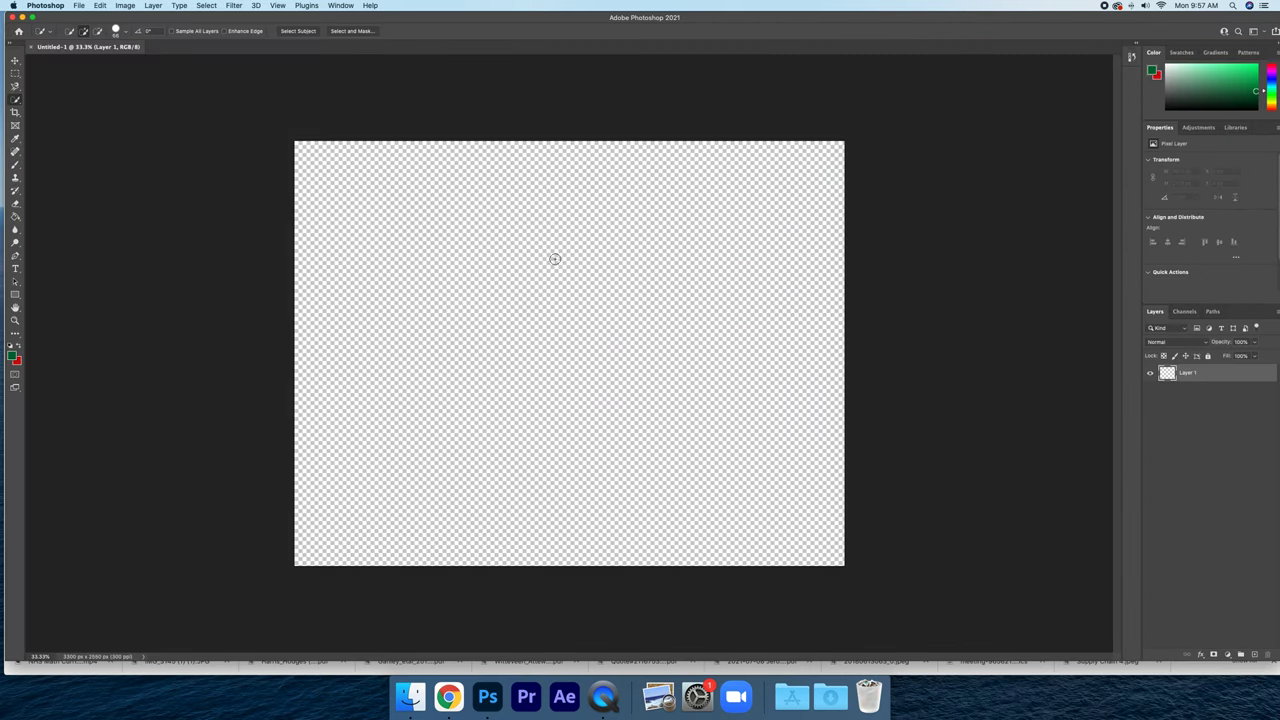
- Place IMG_0518.CR2 from the Multiplicity RAW folder as an embedded layer, accepting the Camera Raw settings
click(80, 6)
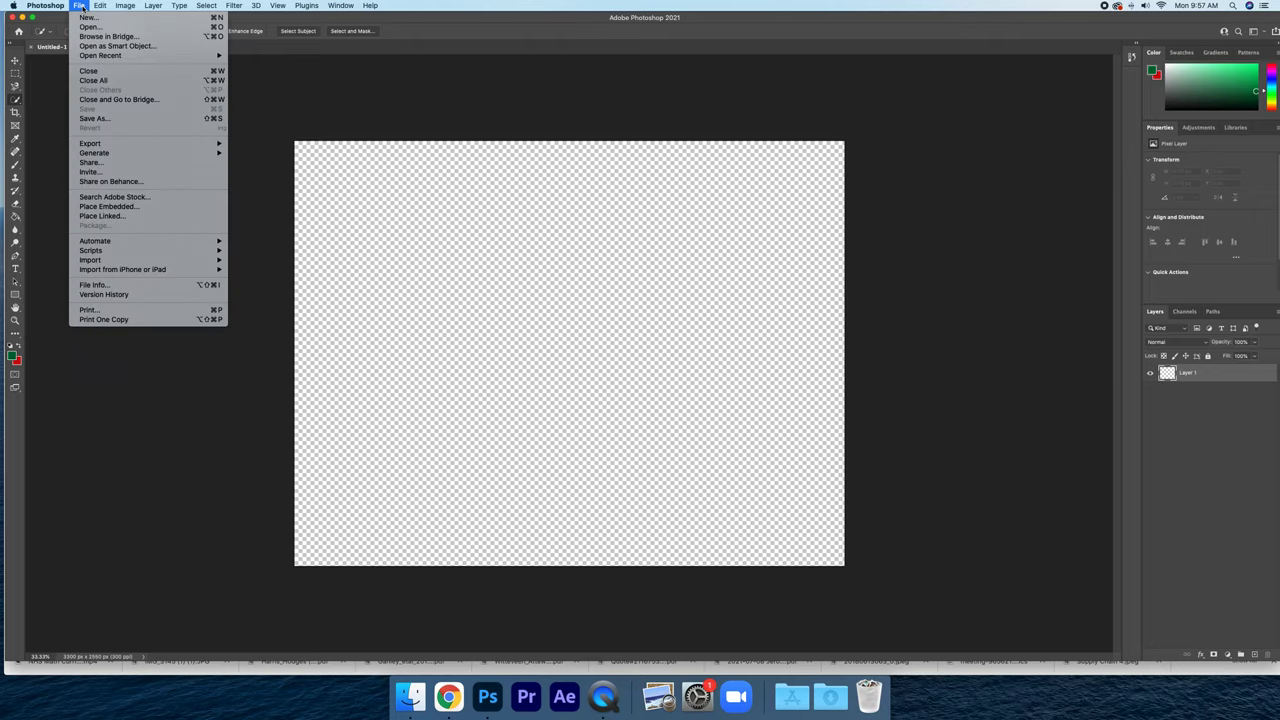
click(96, 207)
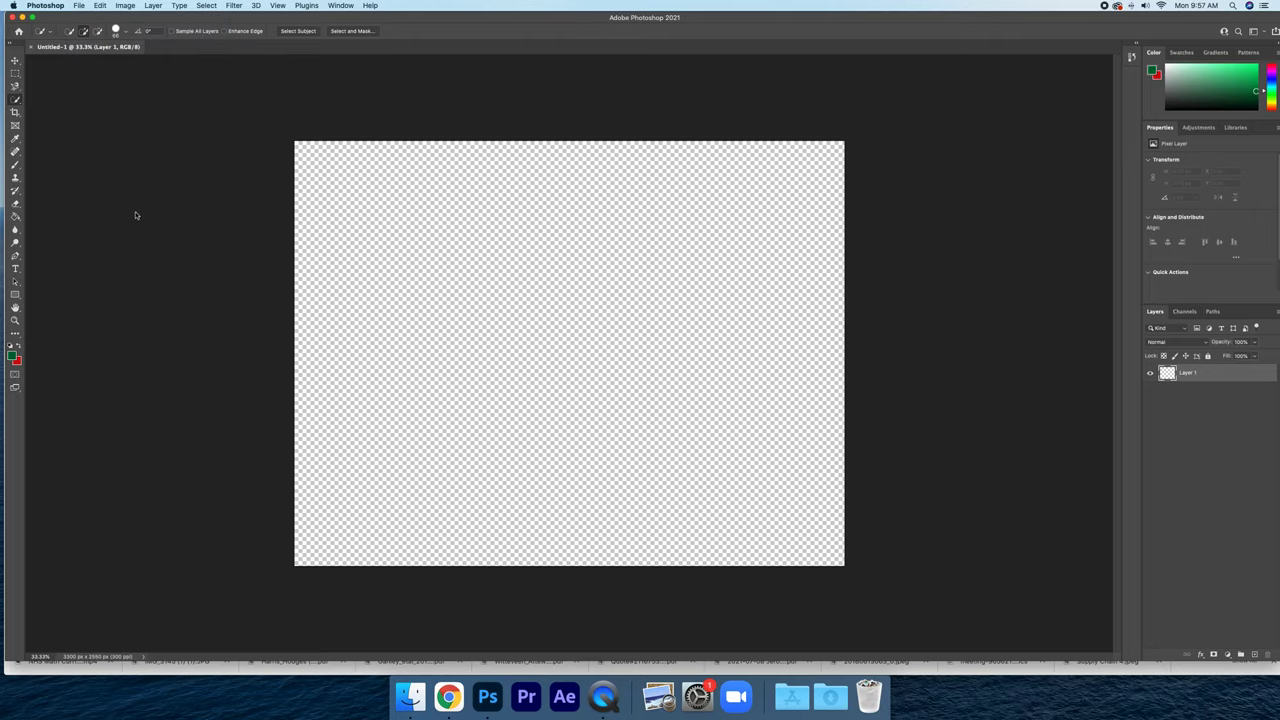
click(664, 265)
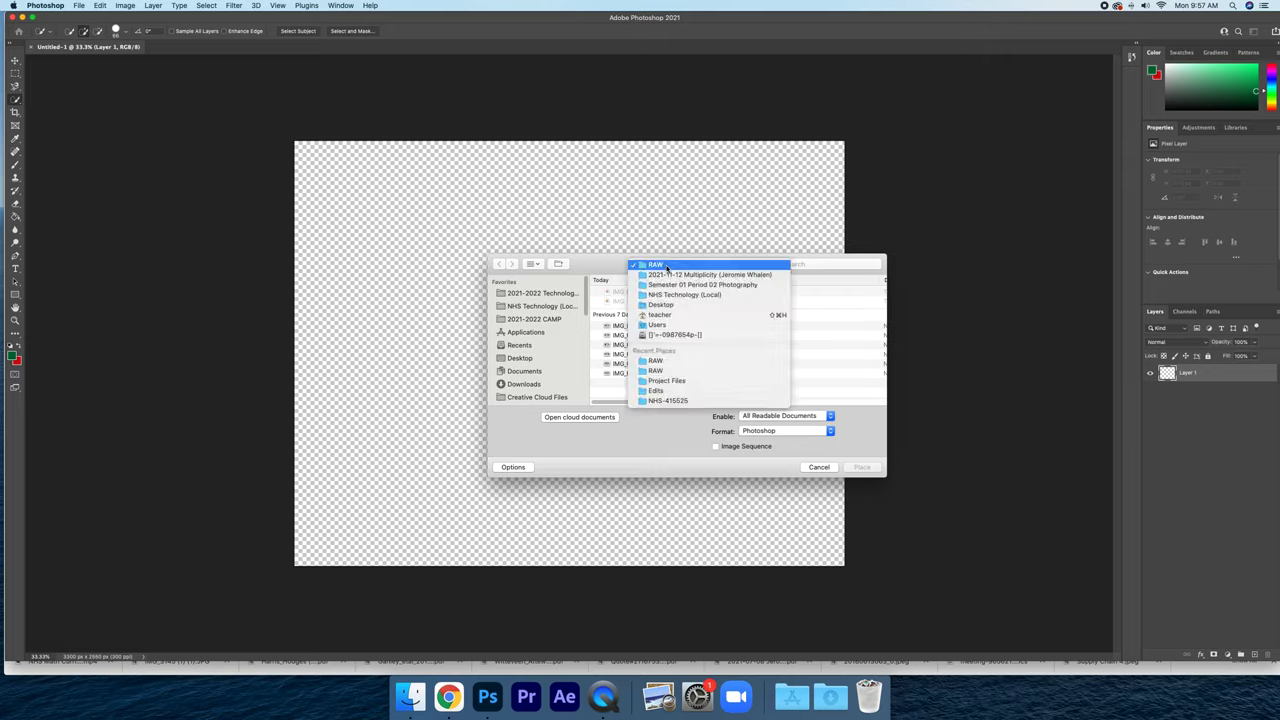
click(666, 276)
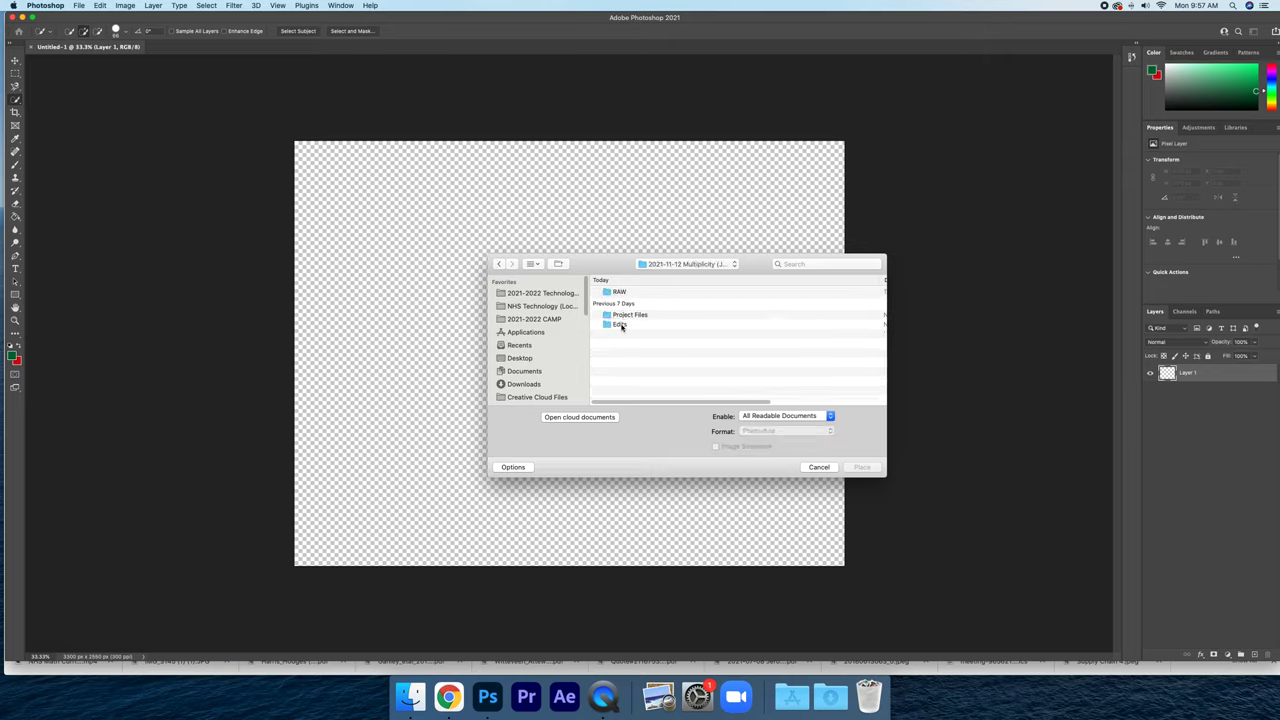
double_click(621, 291)
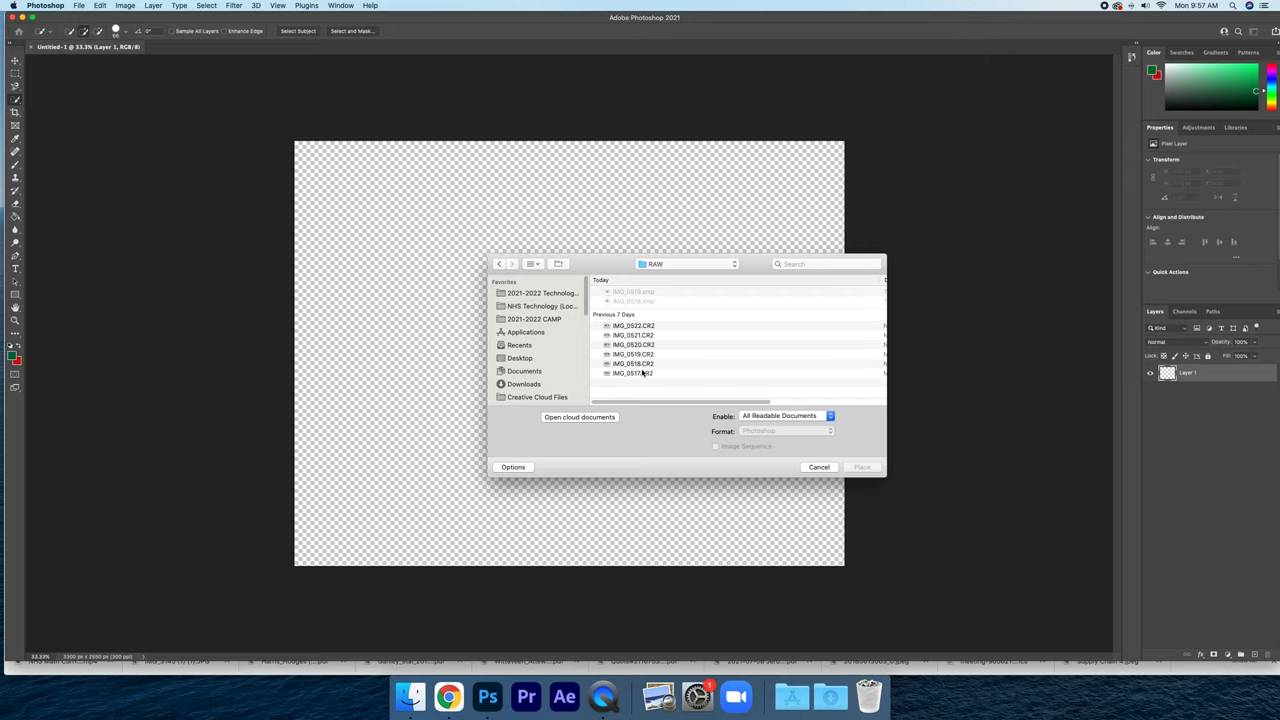
click(642, 364)
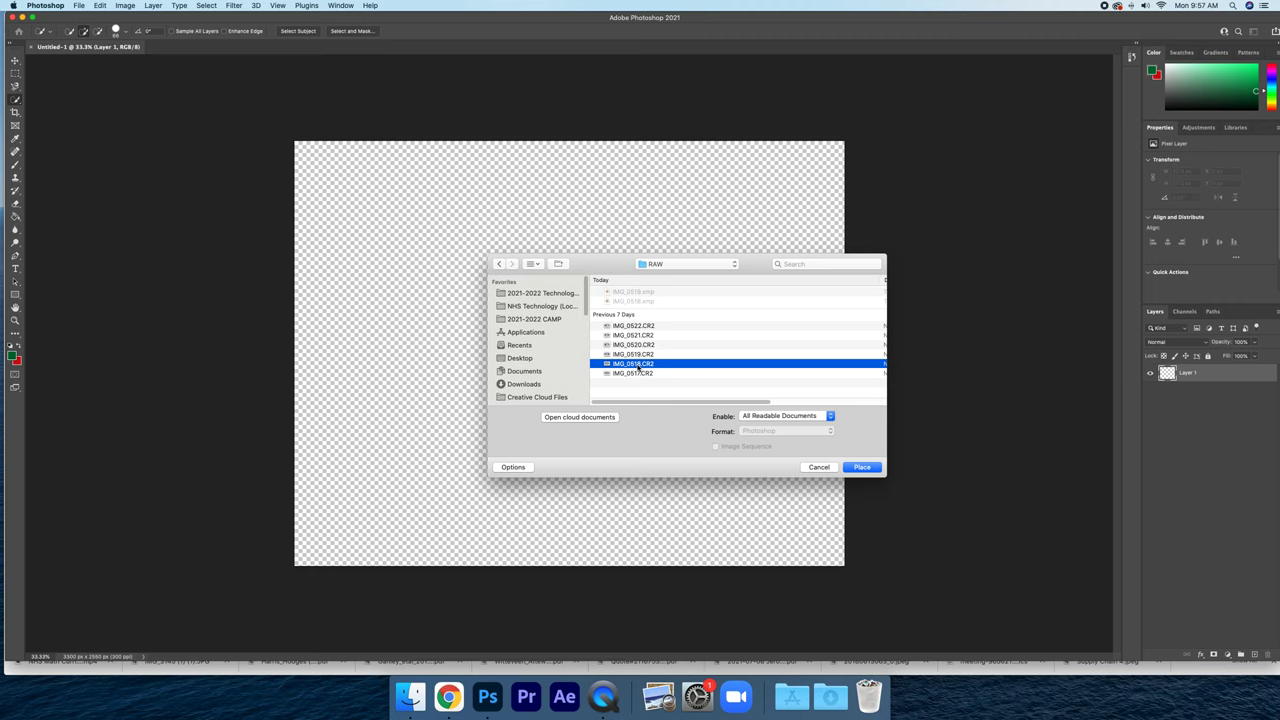
double_click(637, 364)
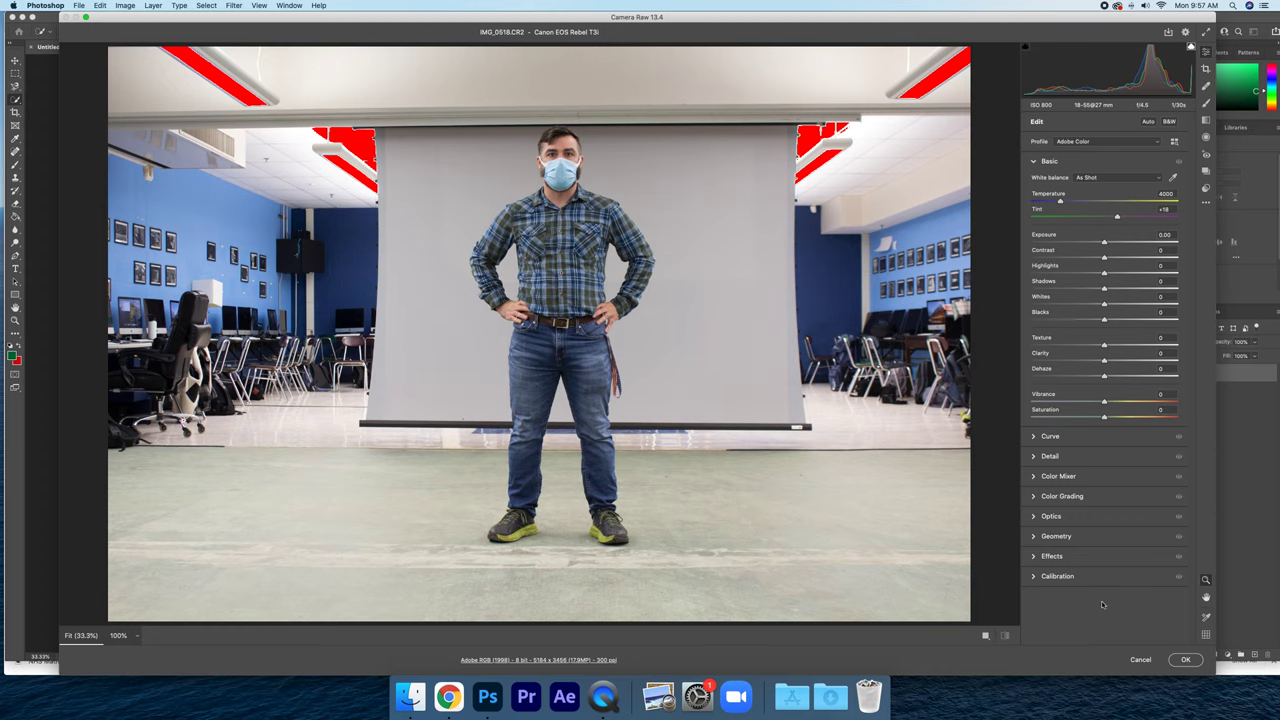
click(1185, 661)
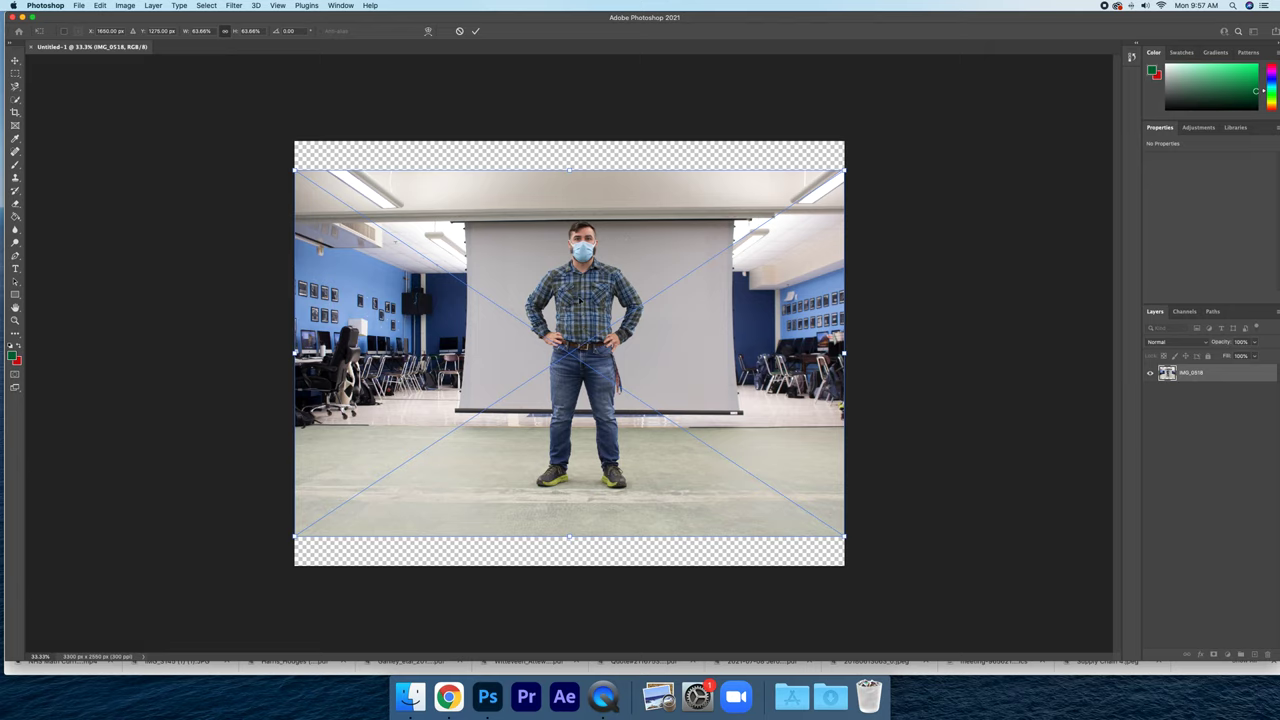
- Commit the placed IMG_0518 photo and rasterize it into an ordinary pixel layer
key(Return)
key(w)
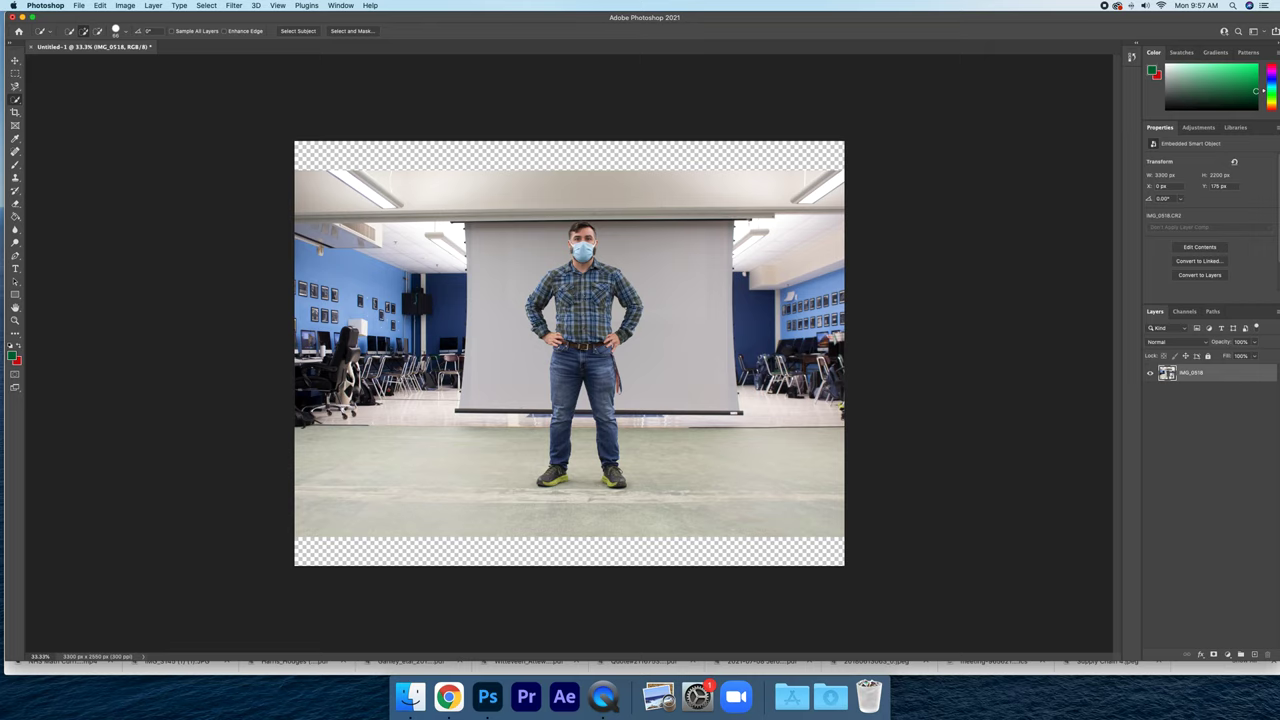
right_click(1169, 375)
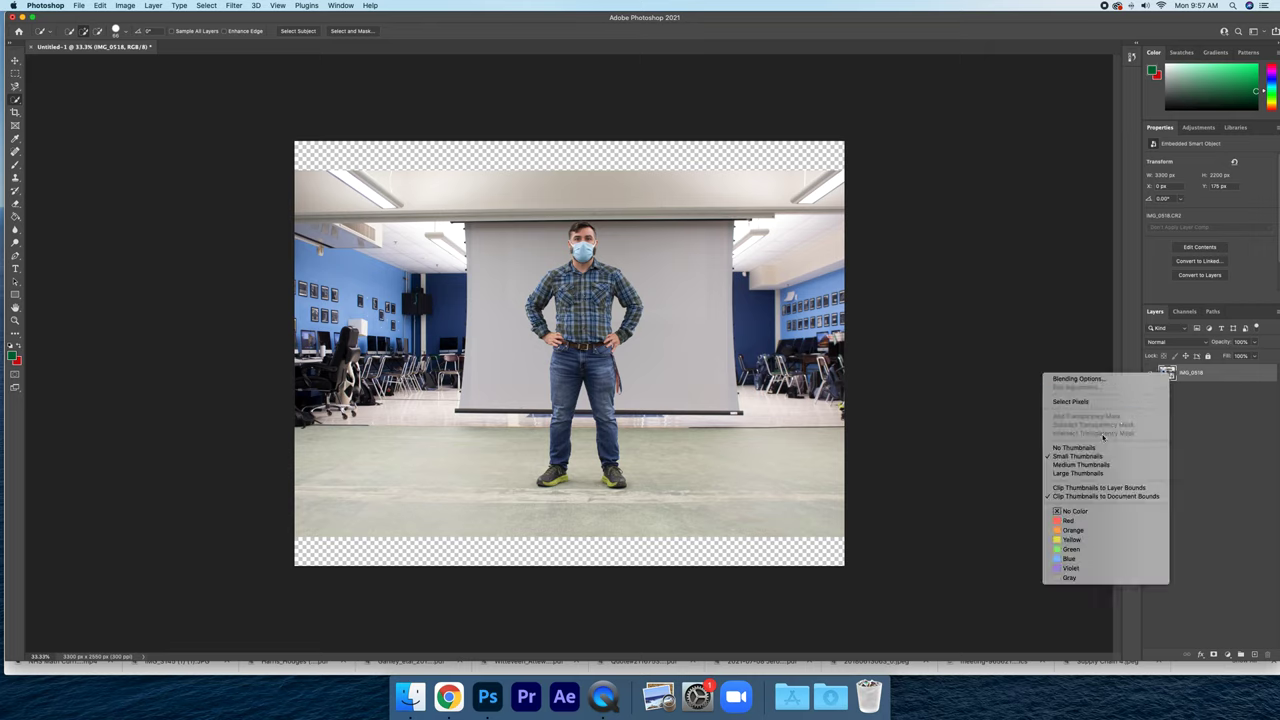
right_click(1193, 377)
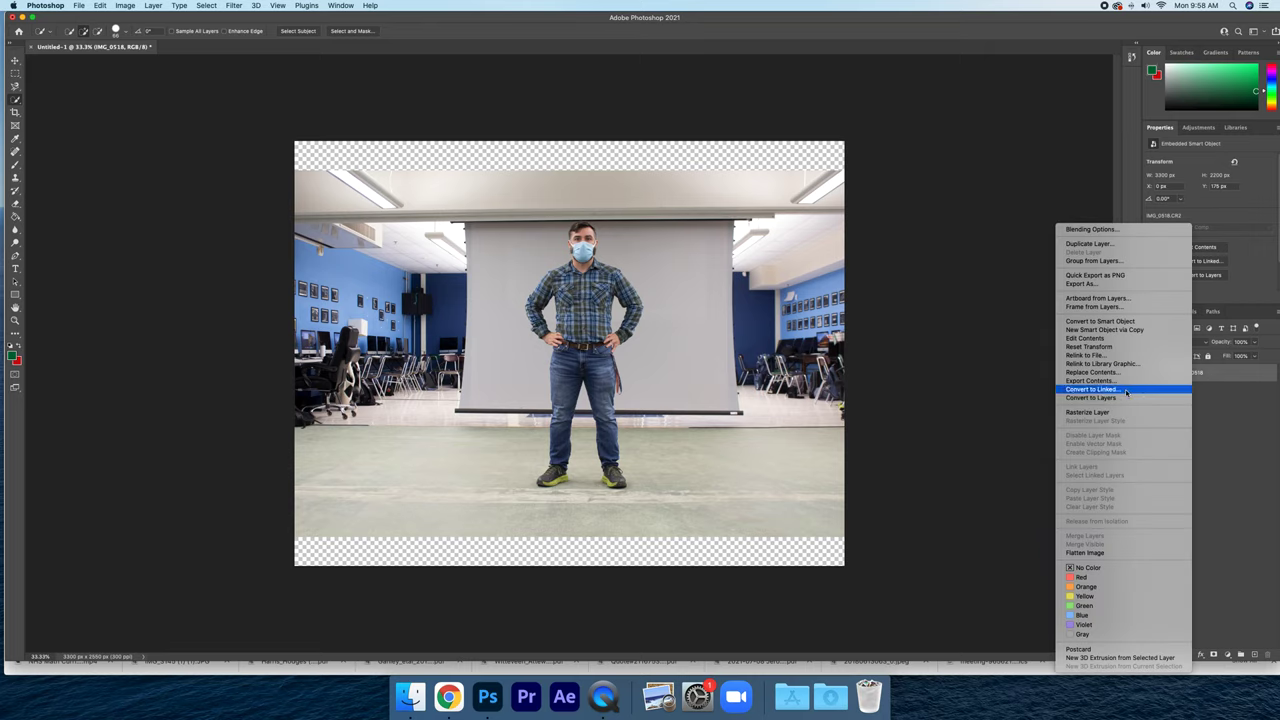
click(1082, 423)
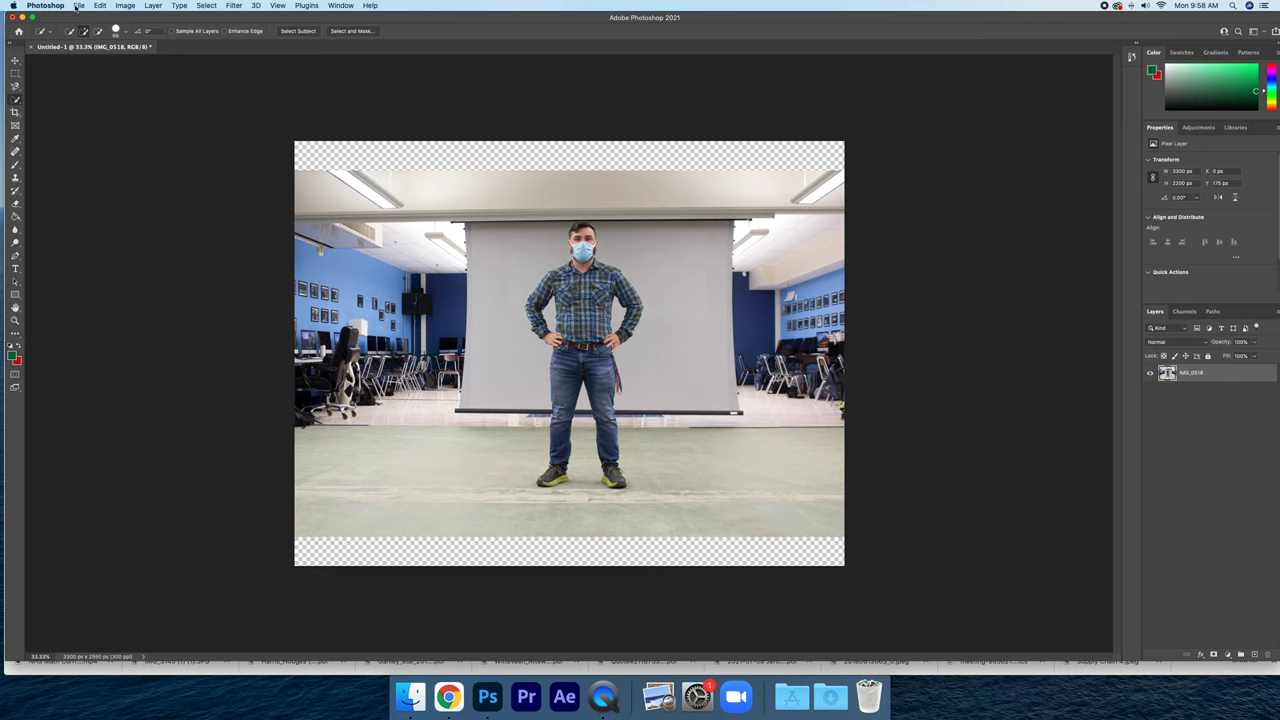
- Place IMG_0519.CR2 as a second embedded layer above IMG_0518 and commit its placement
click(78, 6)
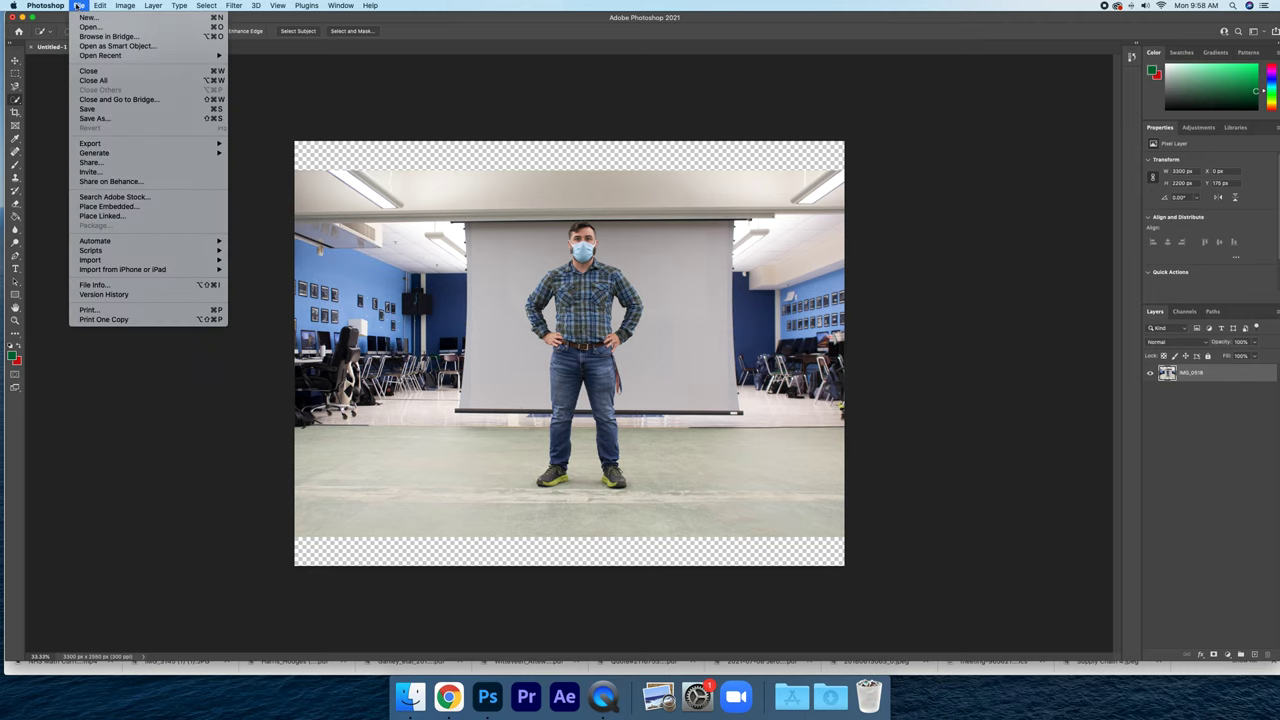
click(102, 207)
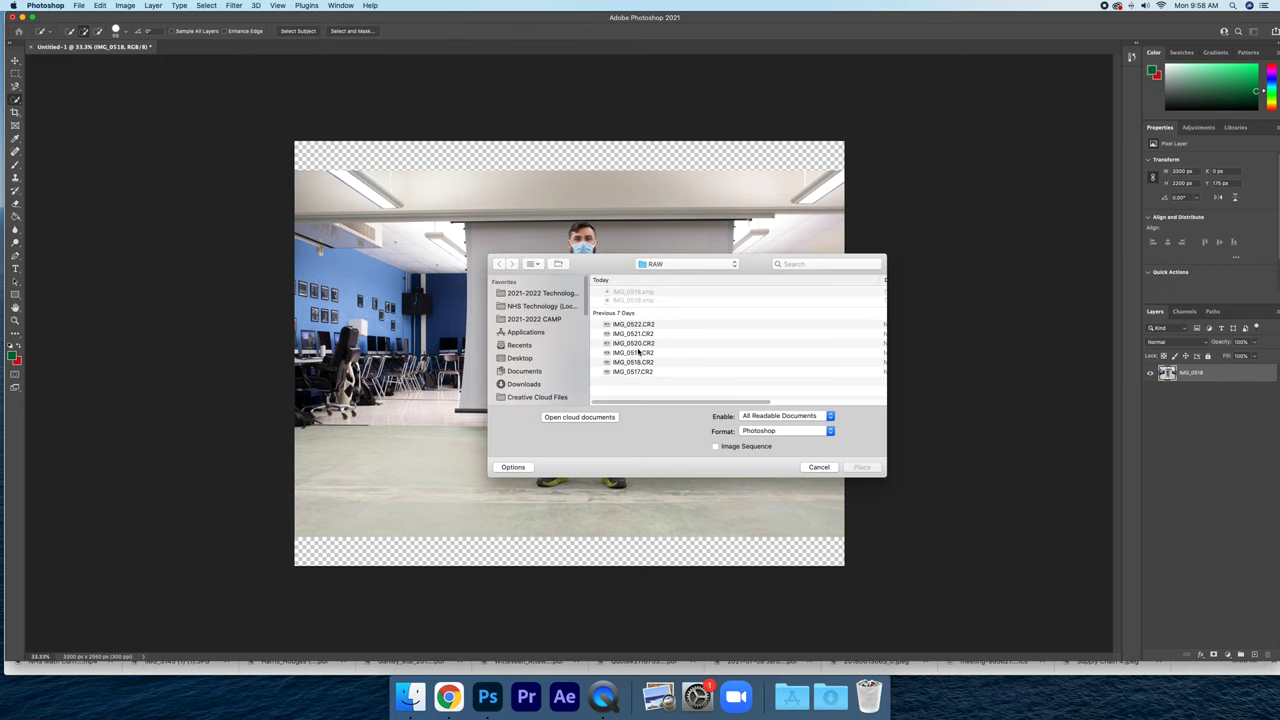
click(638, 354)
double_click(638, 354)
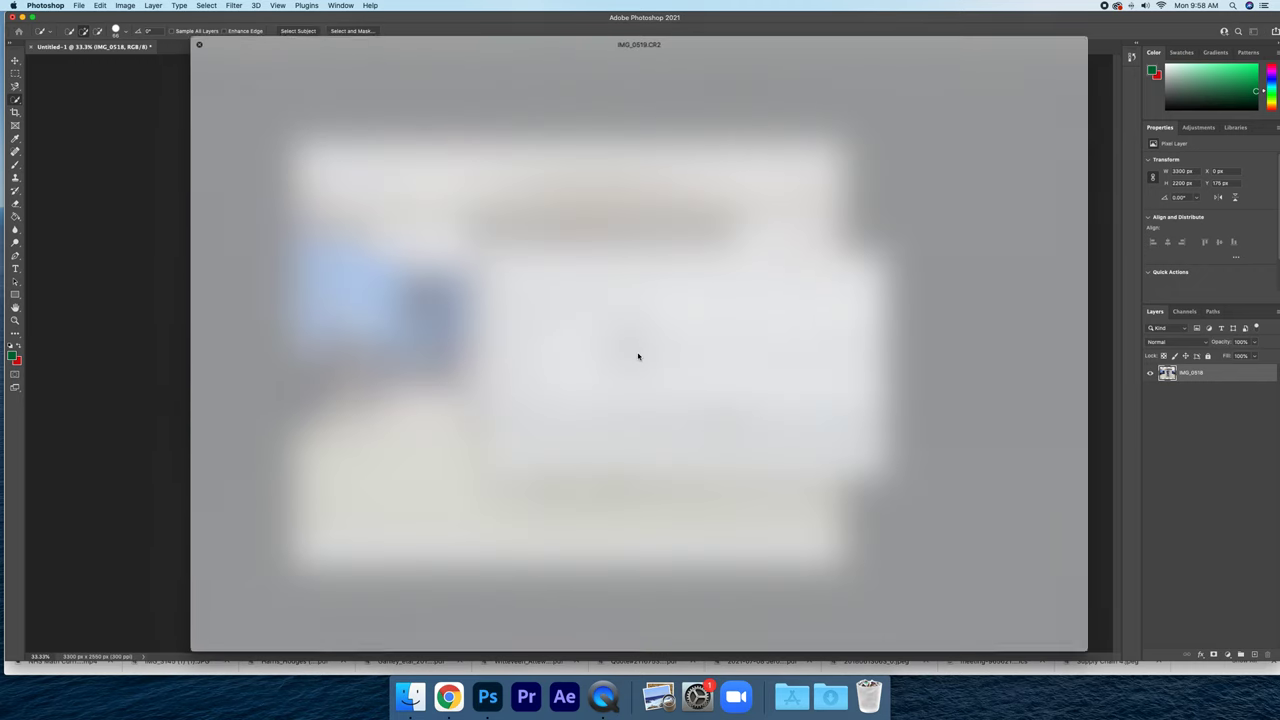
key(space)
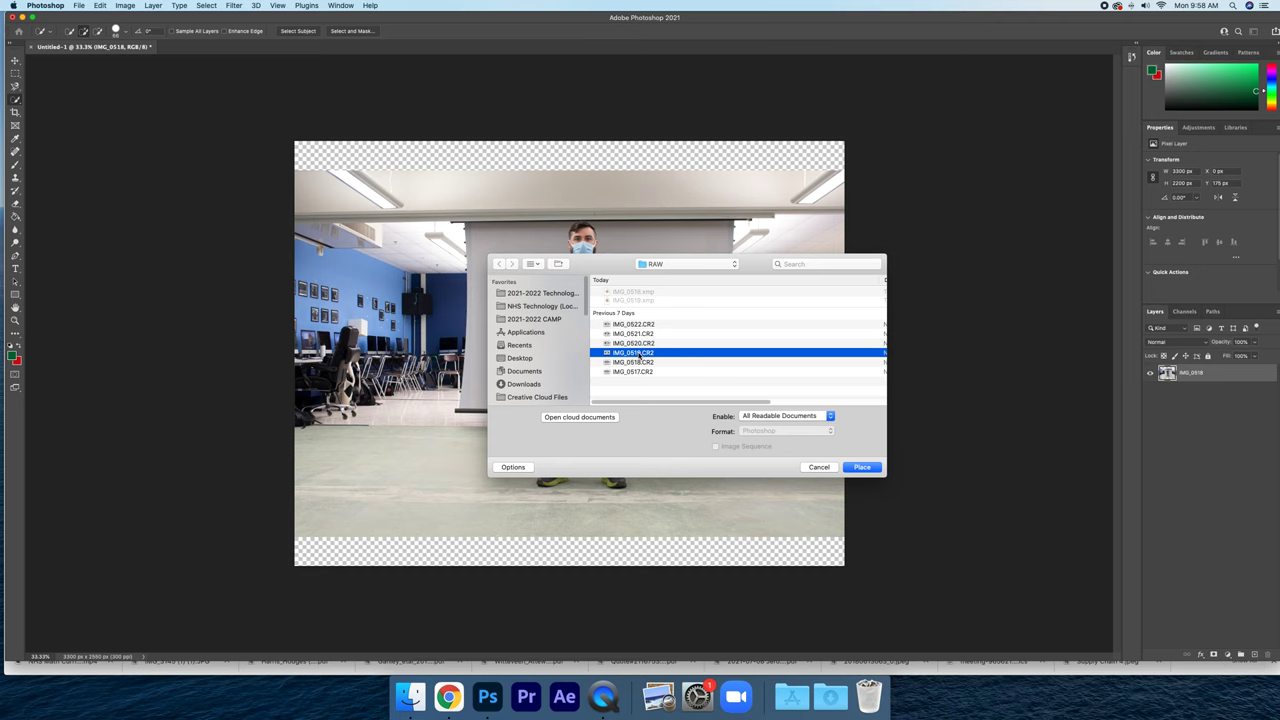
double_click(638, 354)
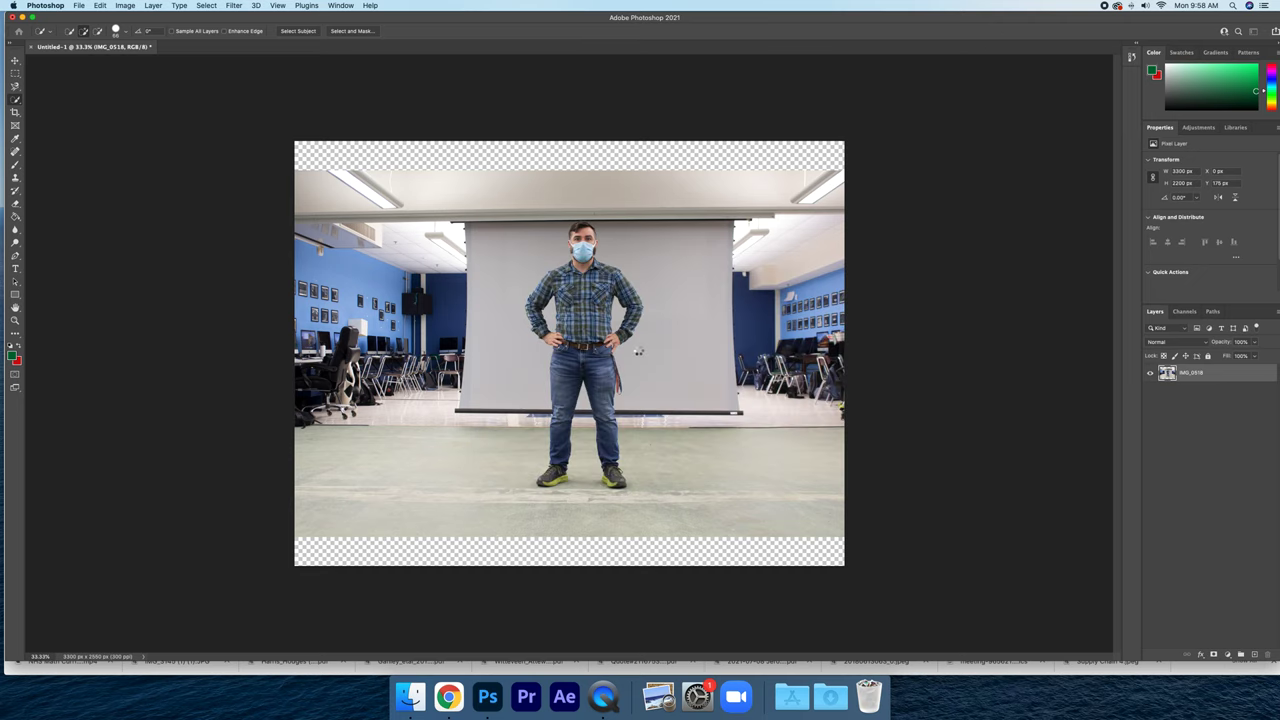
key(Return)
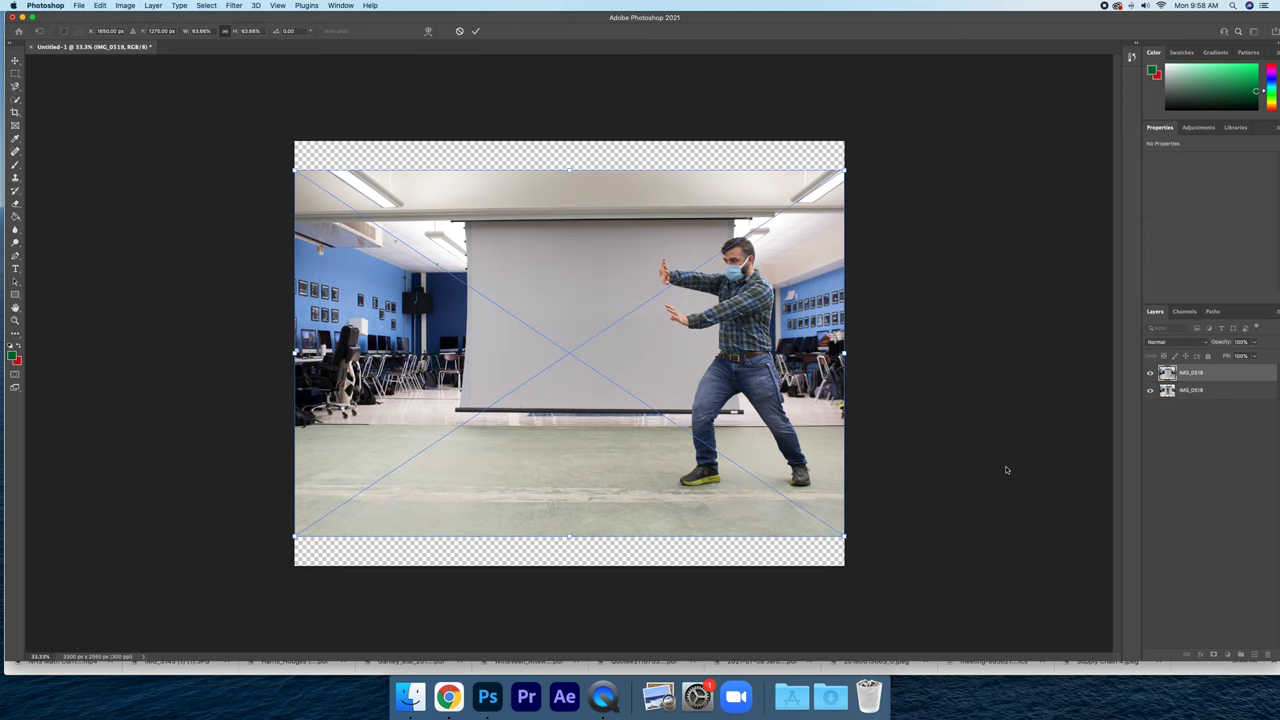
key(Return)
key(w)
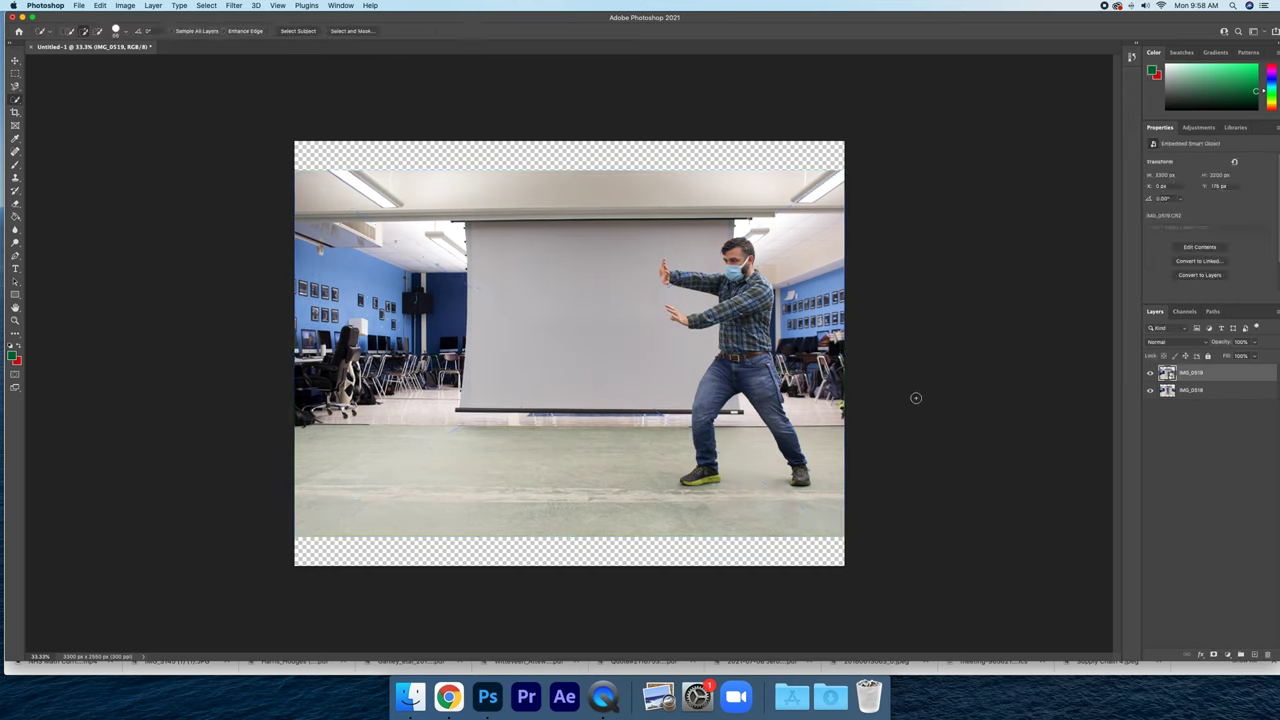
- Rasterize the IMG_0519 layer into a plain pixel layer
right_click(1168, 376)
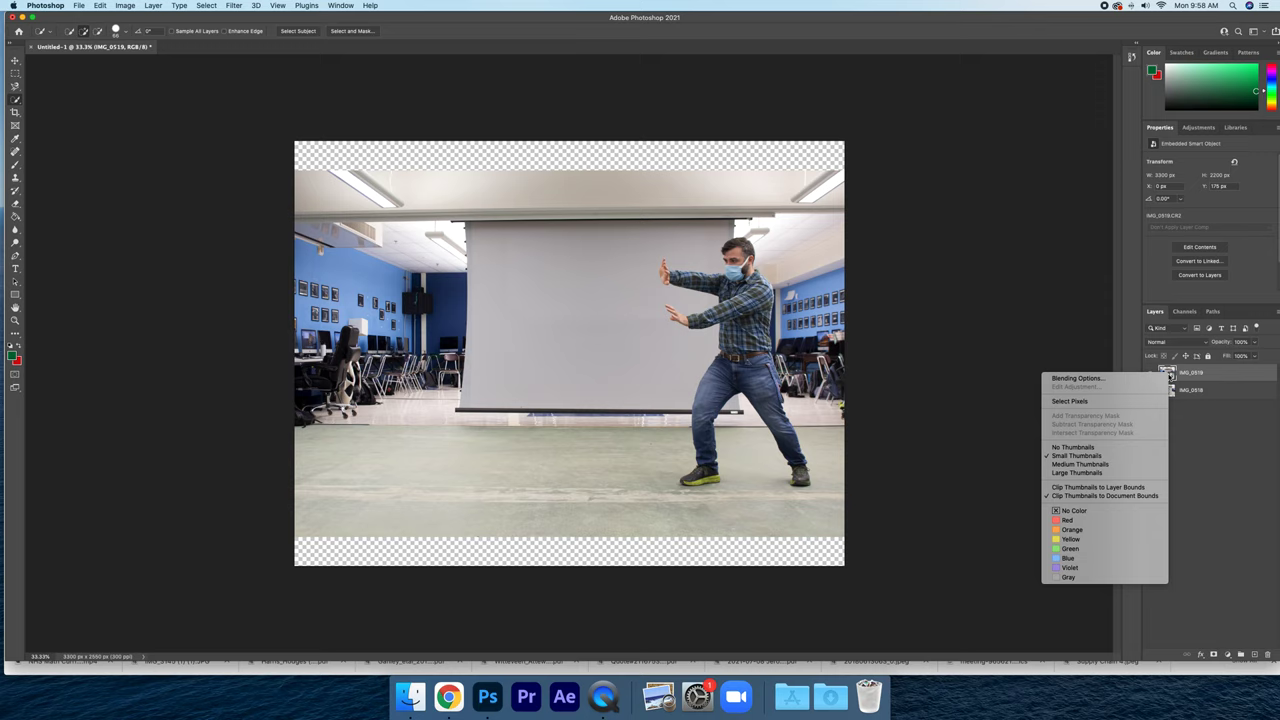
right_click(1210, 374)
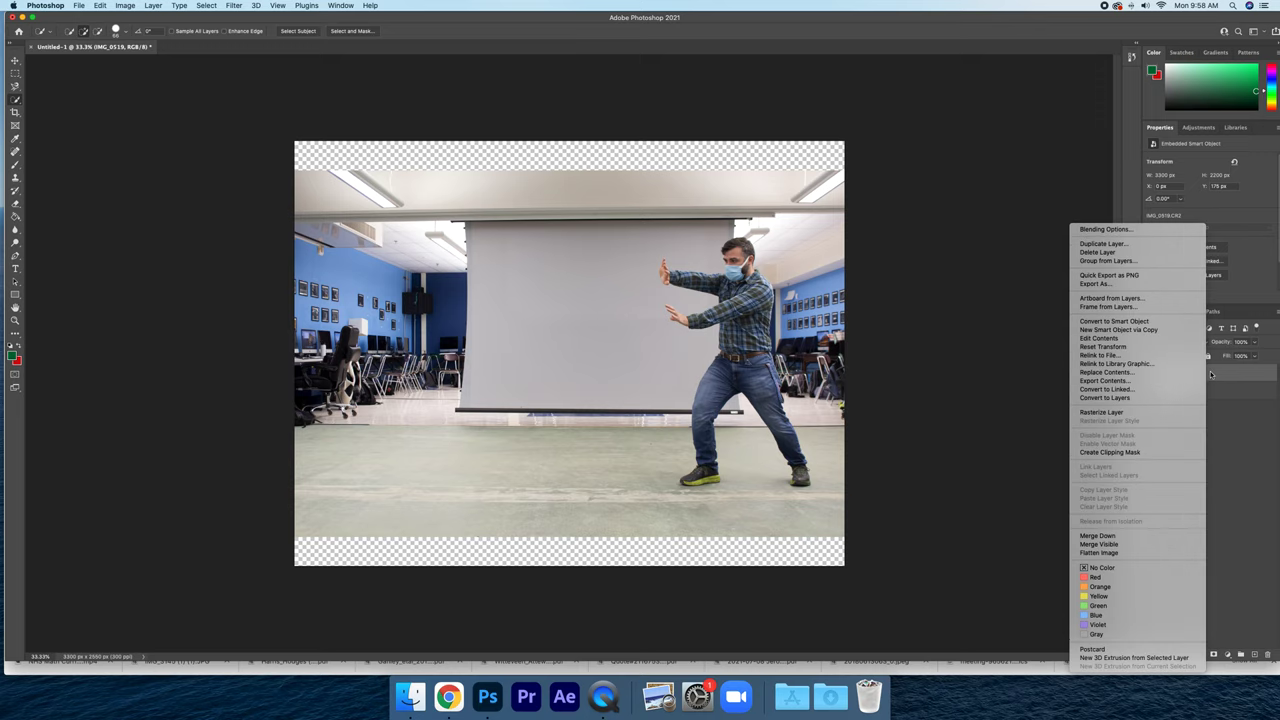
right_click(1222, 390)
click(1157, 380)
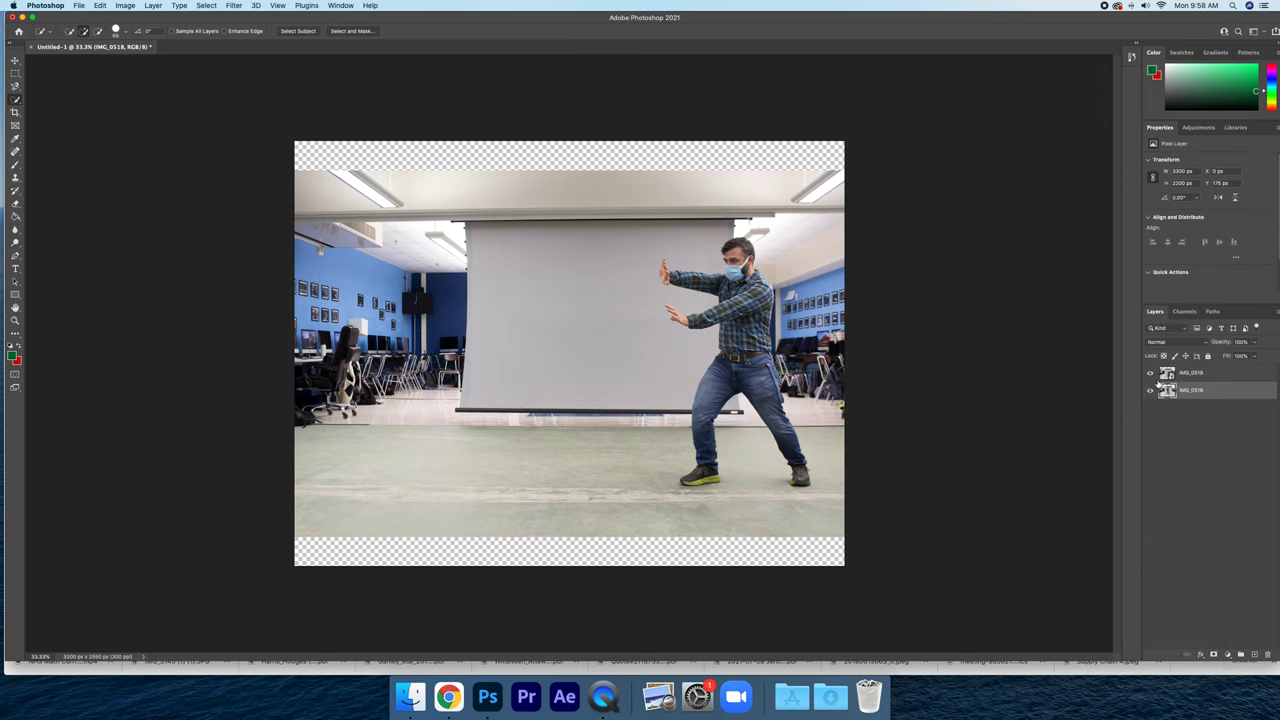
right_click(1160, 378)
click(1222, 376)
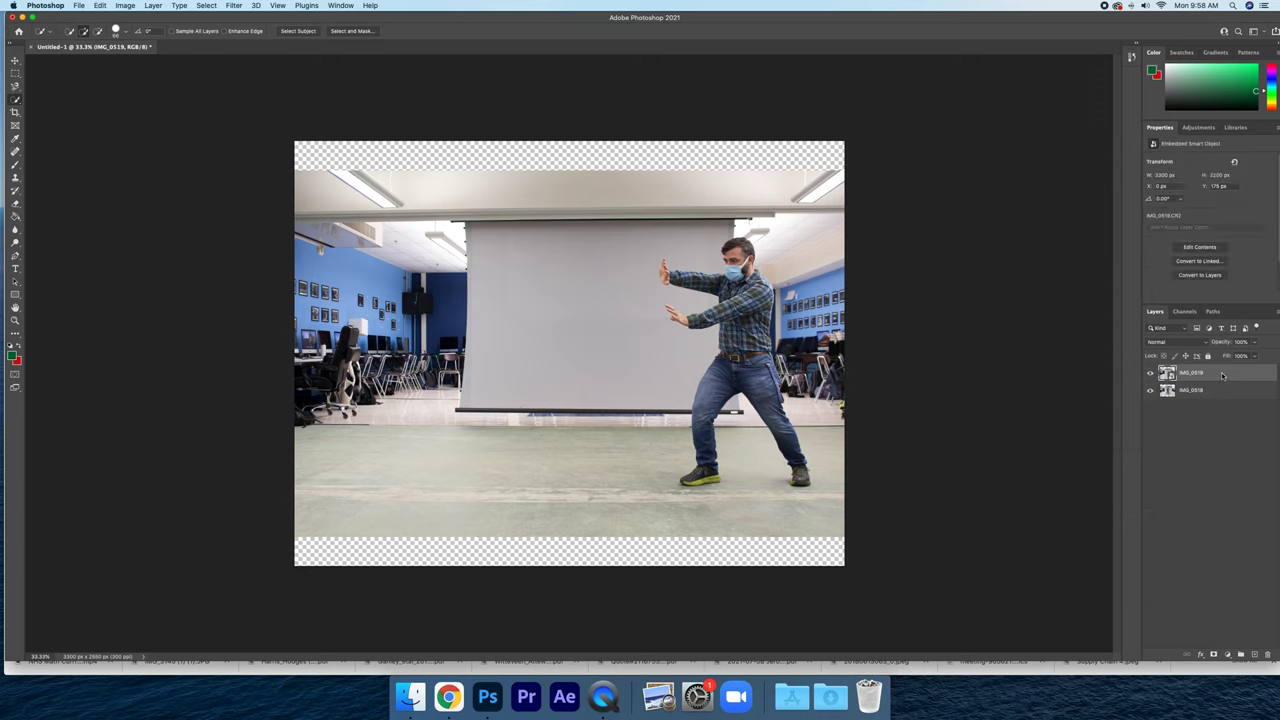
right_click(1222, 375)
click(1161, 413)
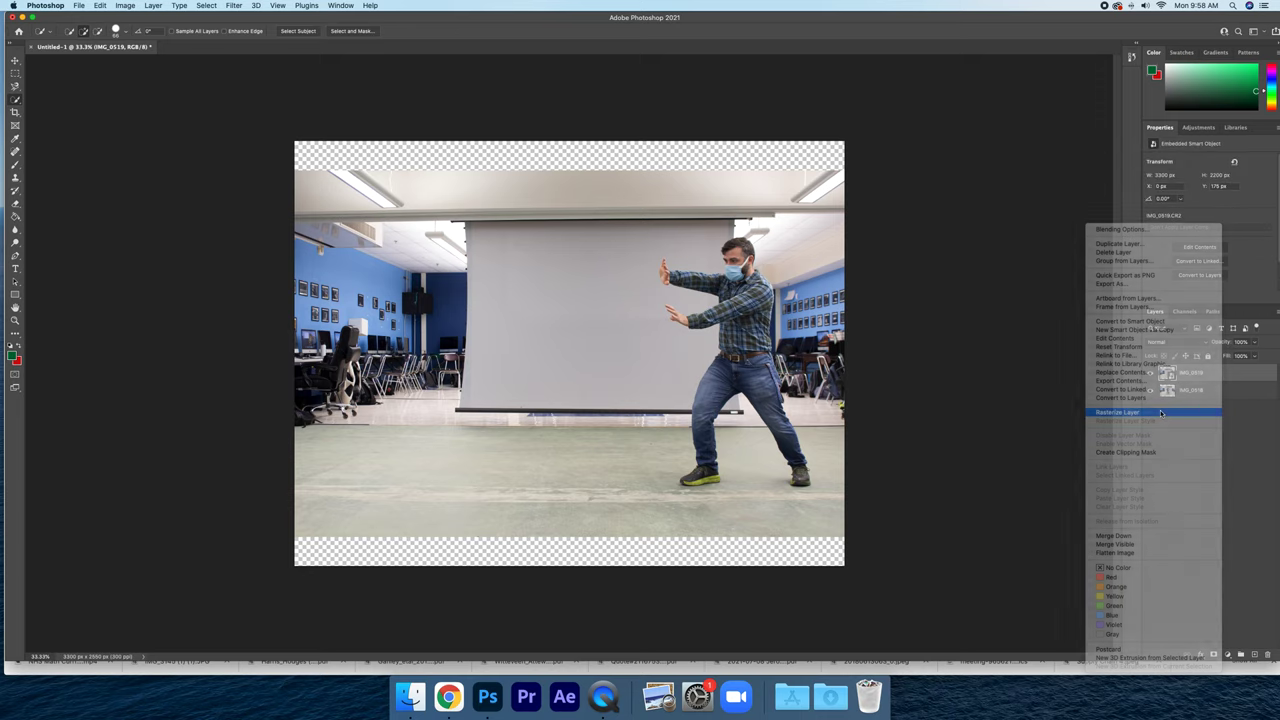
- Toggle IMG_0519's visibility repeatedly to compare the two poses
click(1150, 373)
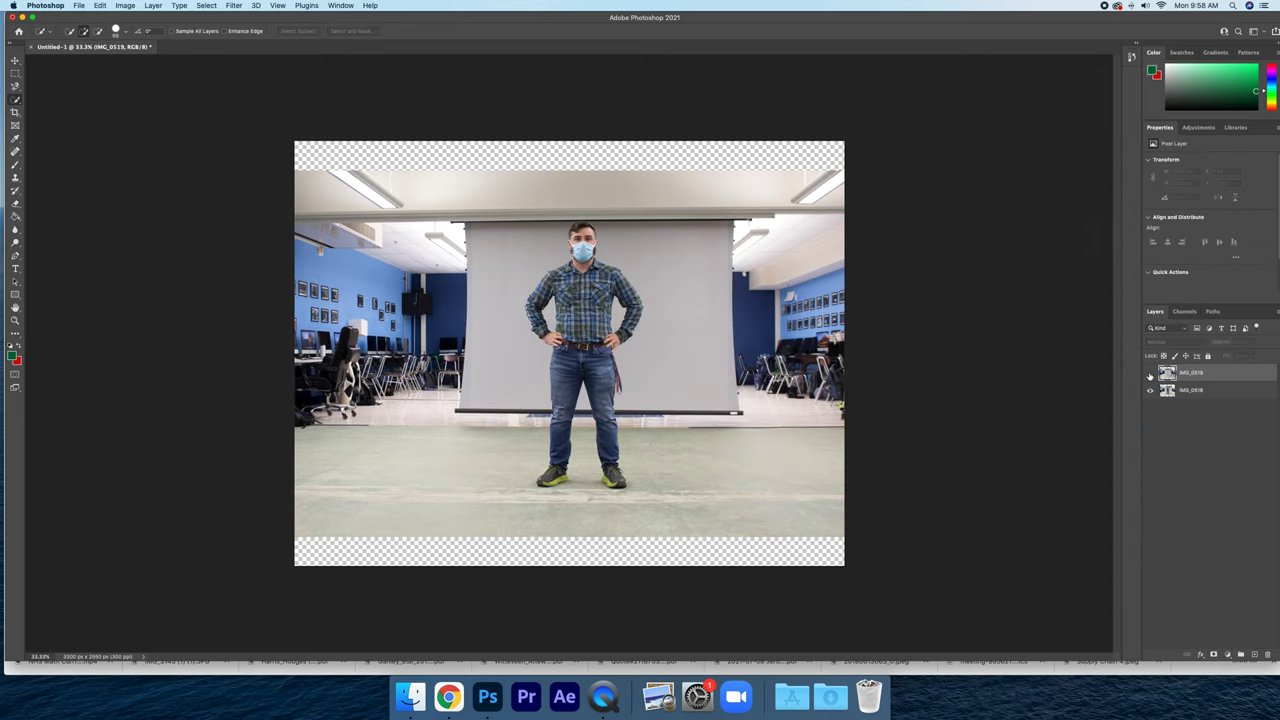
click(1150, 374)
click(1150, 374)
click(1150, 374)
click(1150, 374)
click(1150, 374)
click(1150, 374)
click(1150, 374)
click(1150, 374)
click(1150, 374)
click(1150, 374)
click(1150, 374)
click(1150, 374)
click(1150, 374)
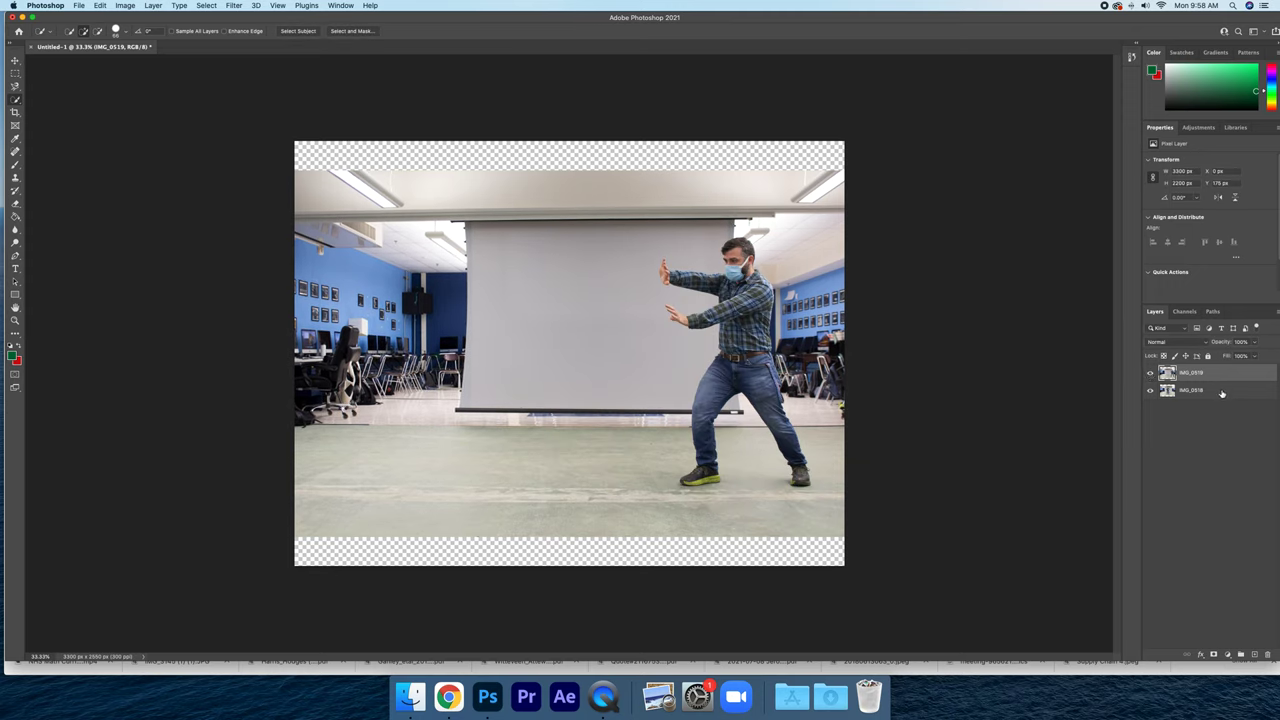
- Select both photo layers, then clear the layer selection and select the entire canvas
shift+click(1221, 391)
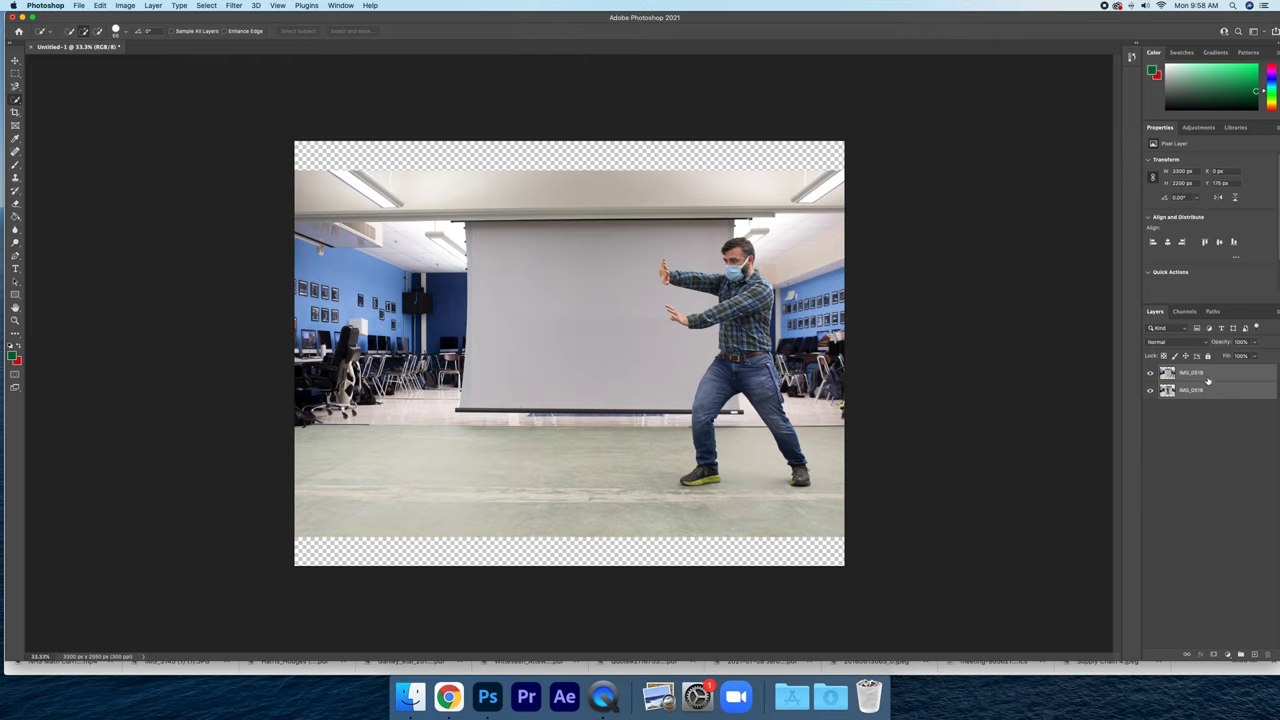
click(1211, 418)
key(super+a)
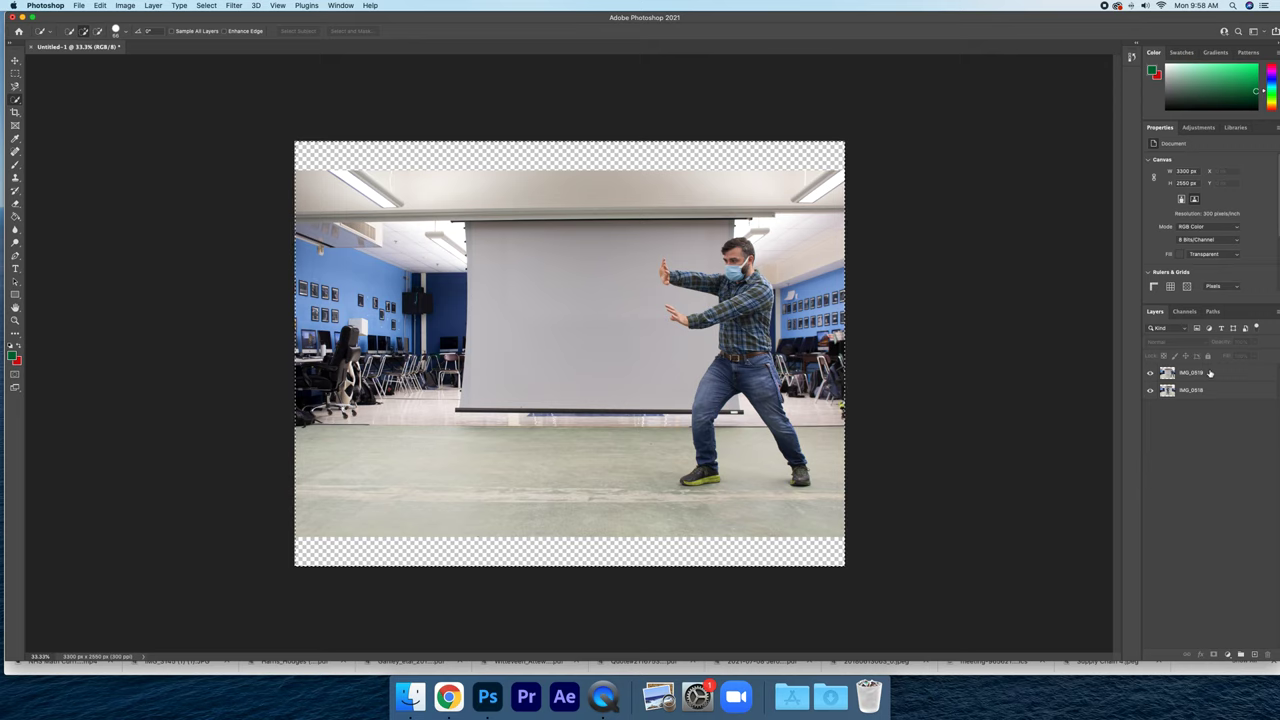
- Auto-align IMG_0518 and IMG_0519 with Auto projection and vignette removal, then hide the top layer to check
click(1216, 375)
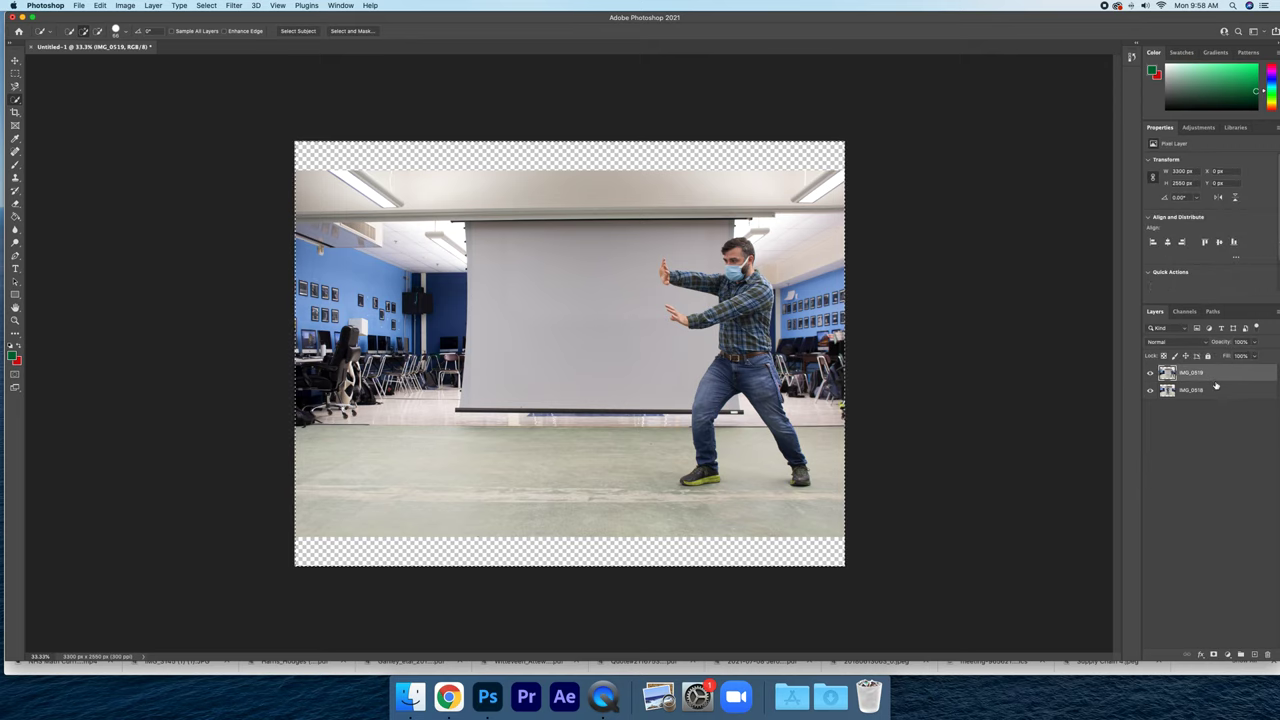
shift+click(1216, 393)
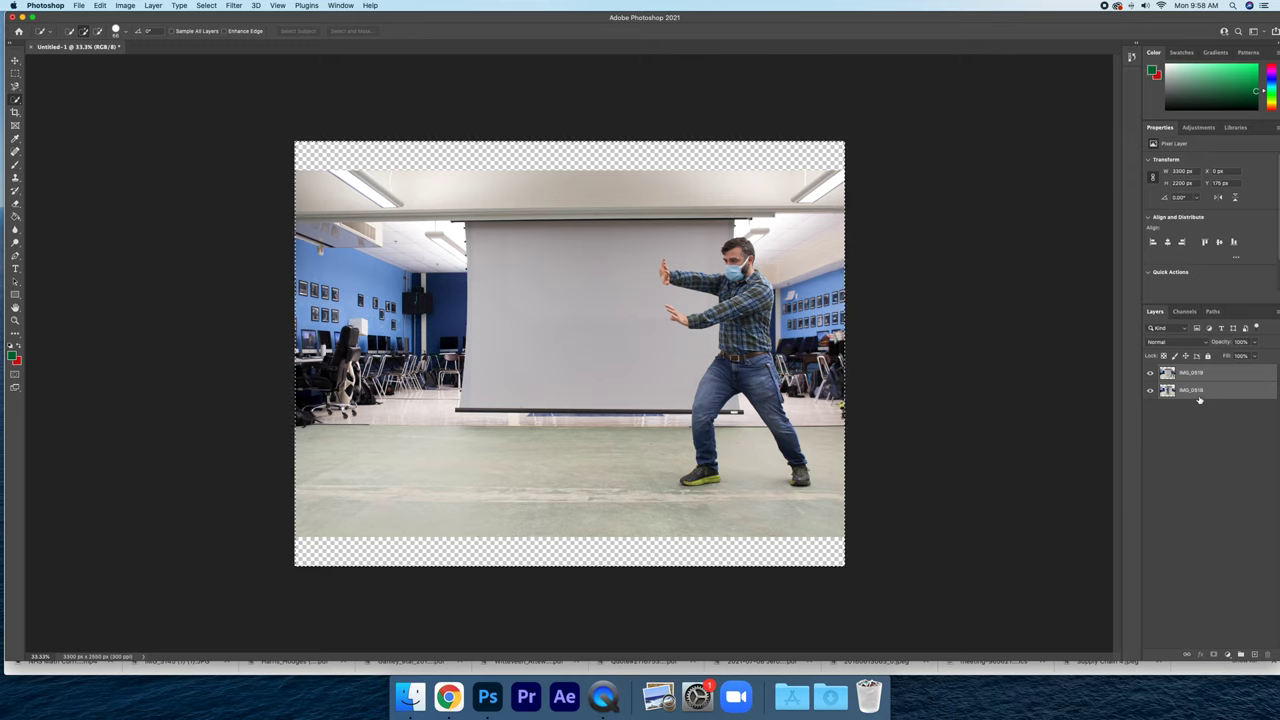
click(100, 6)
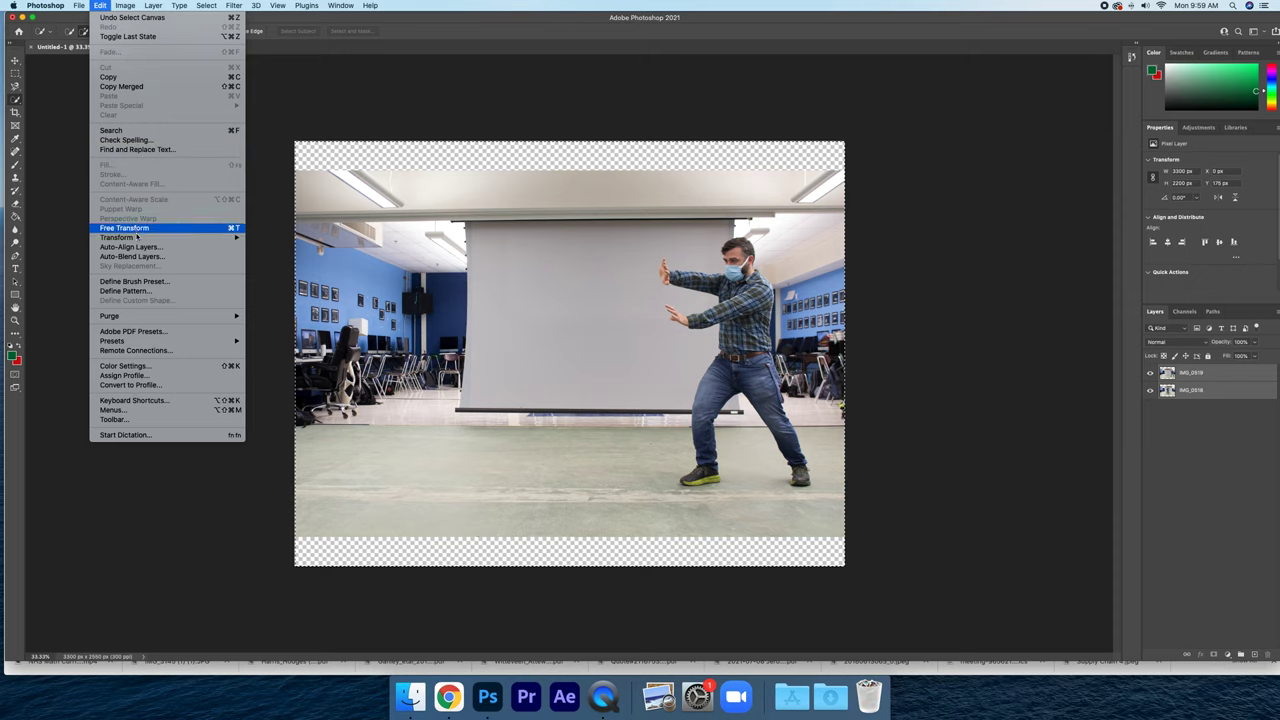
mouse_move(118, 237)
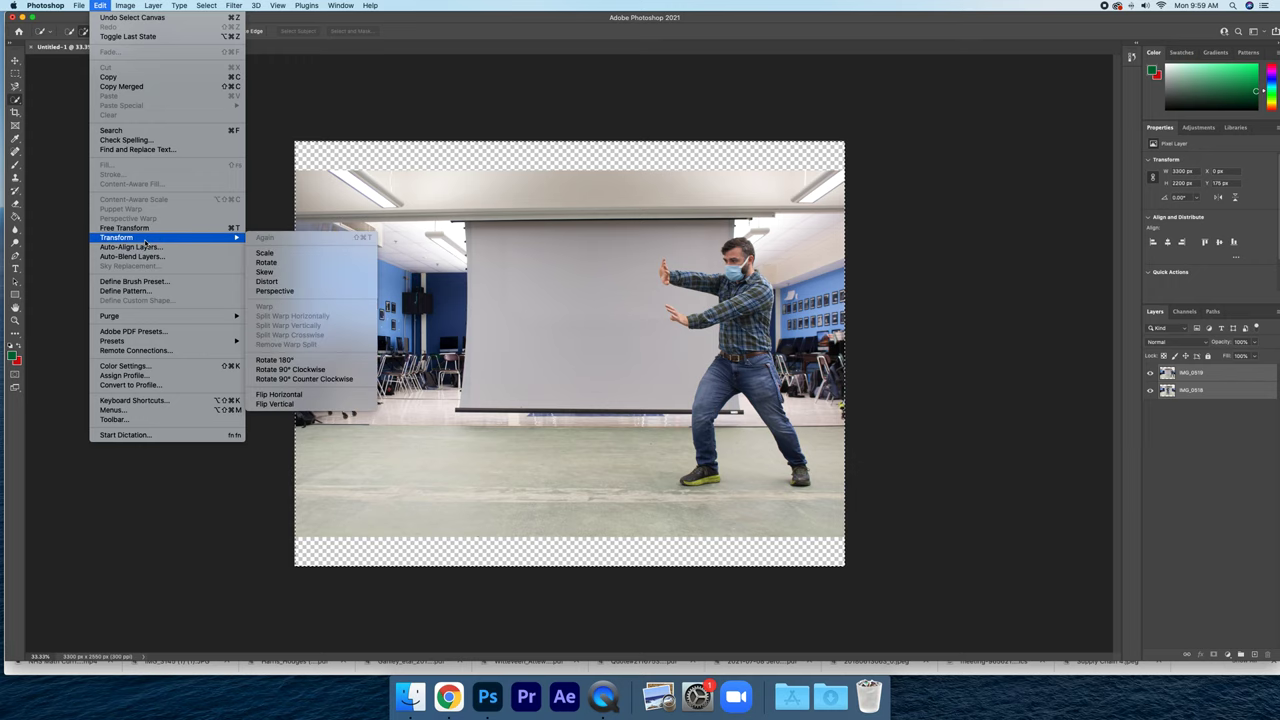
click(146, 247)
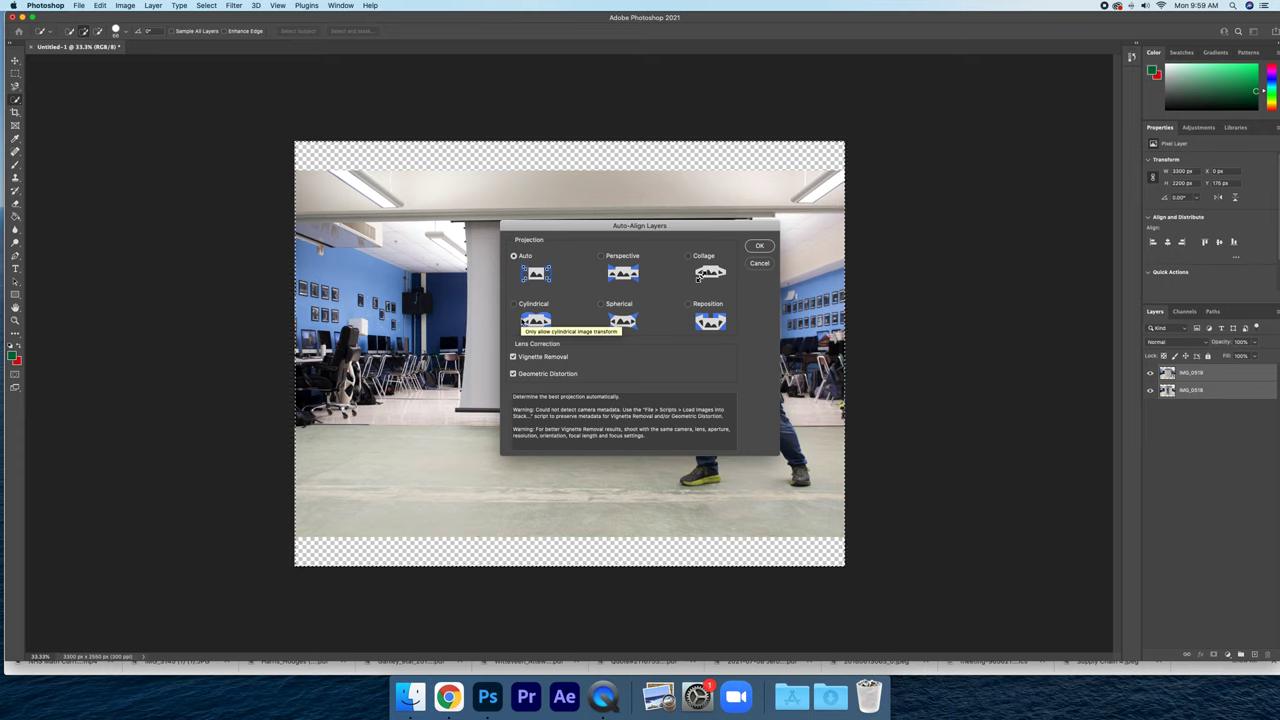
click(513, 357)
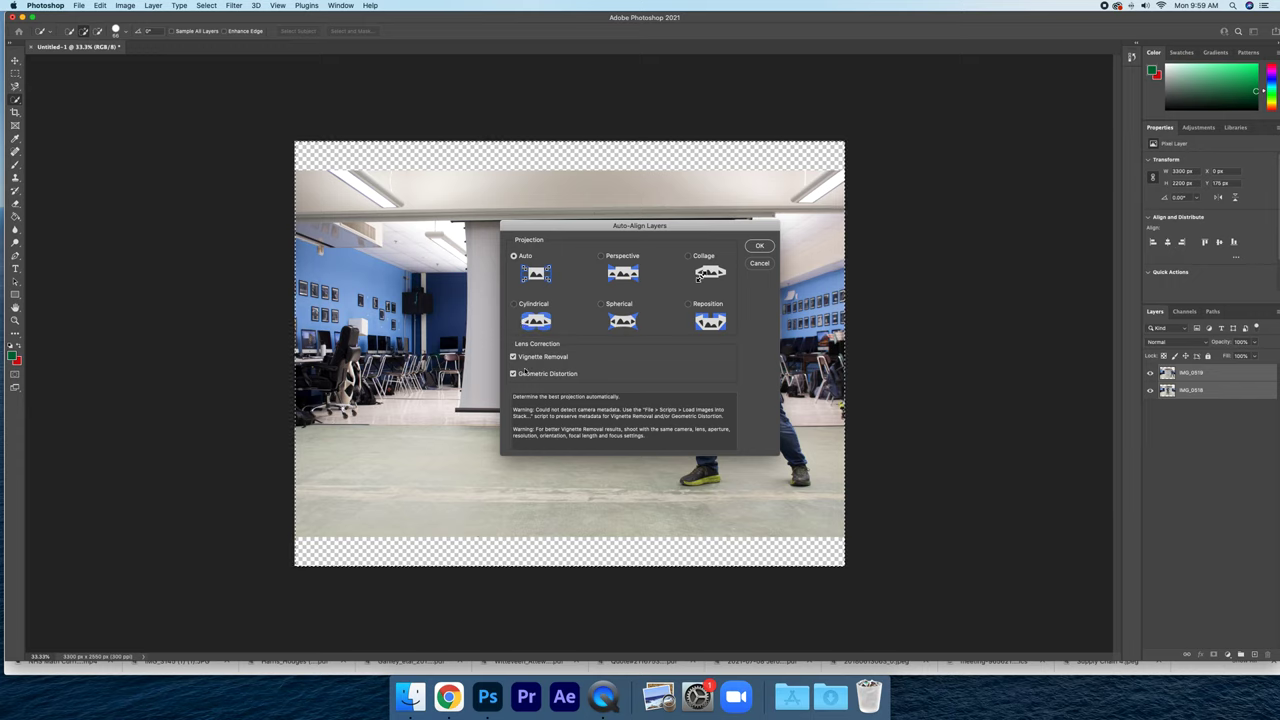
click(761, 247)
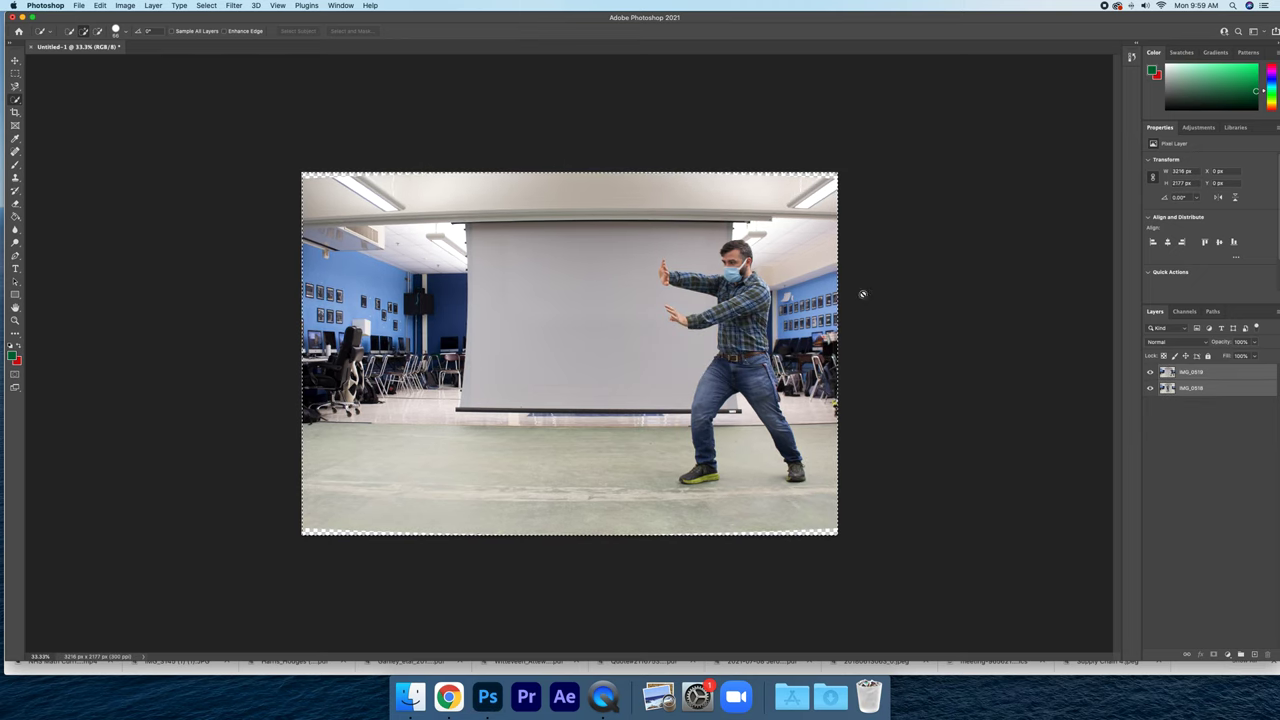
click(1150, 372)
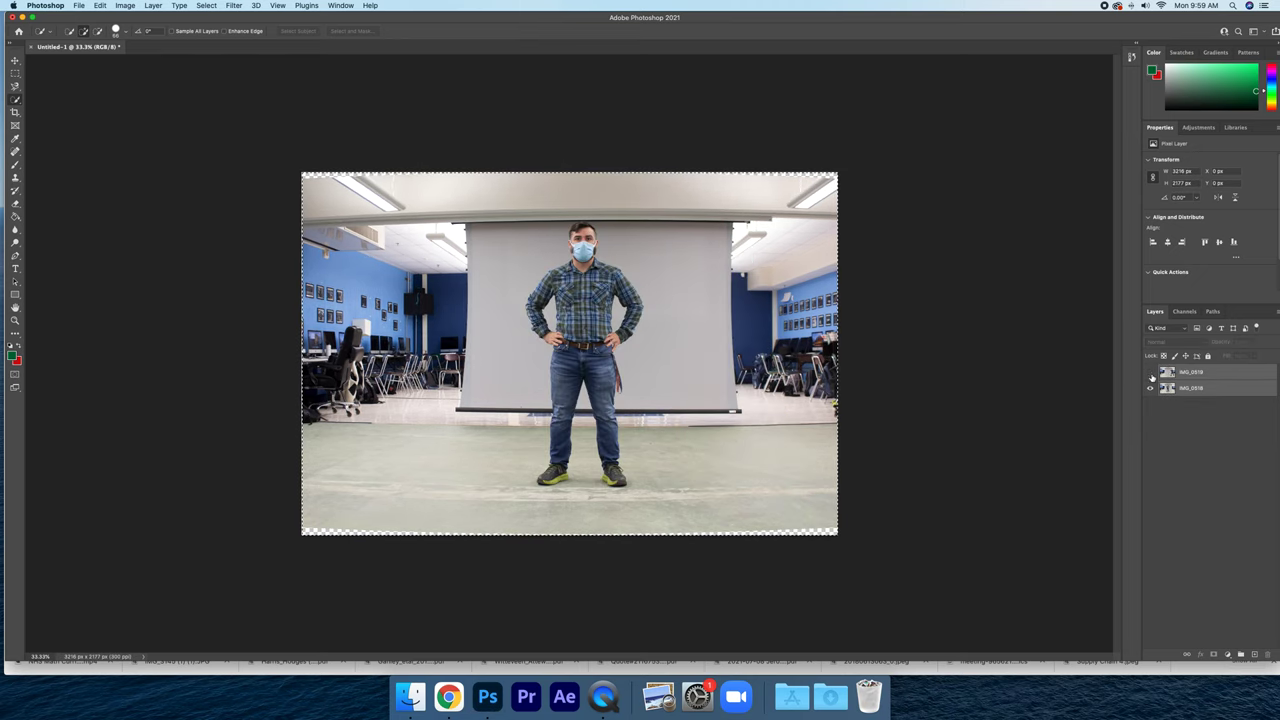
click(1150, 373)
click(1150, 373)
click(1150, 373)
click(1150, 373)
click(1150, 373)
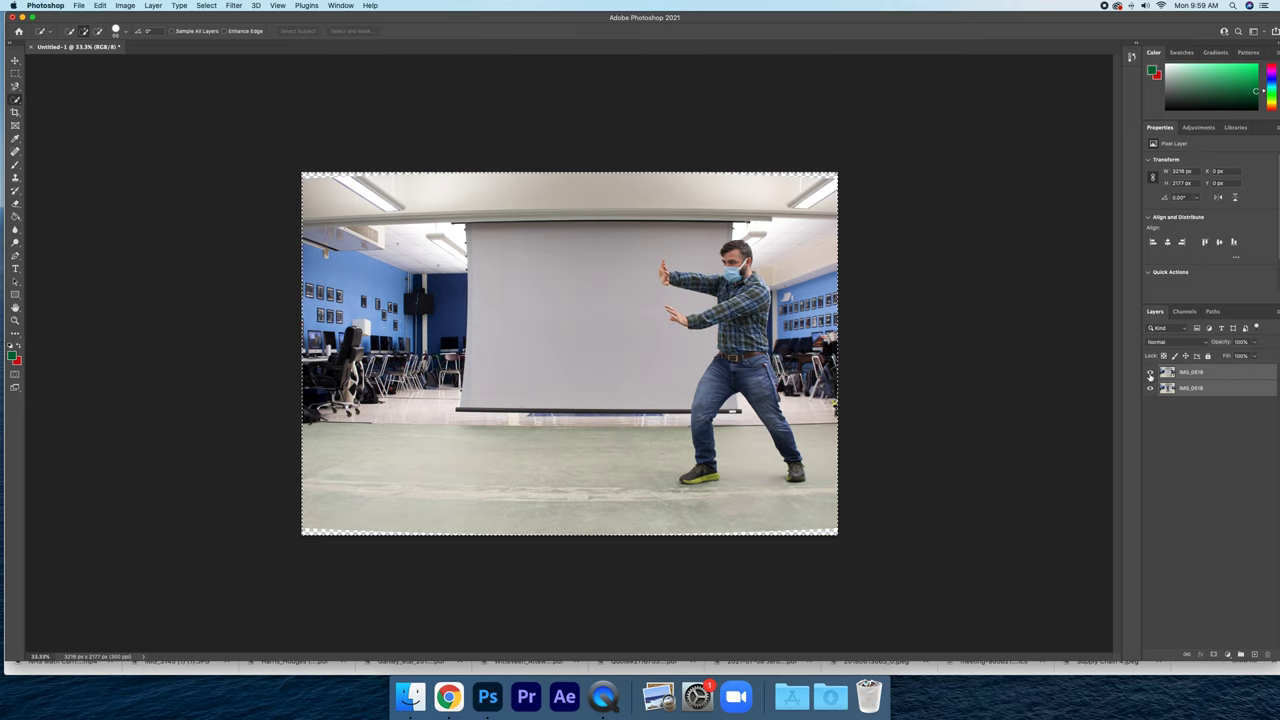
click(1204, 376)
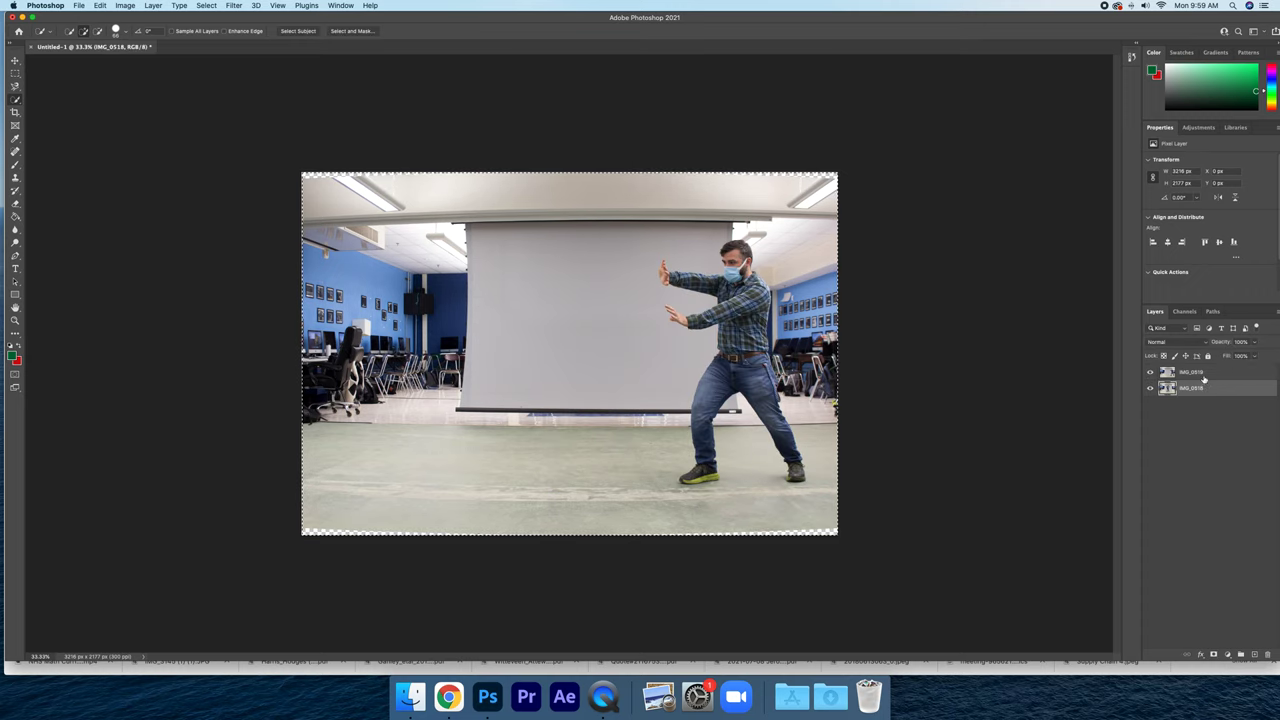
click(1150, 373)
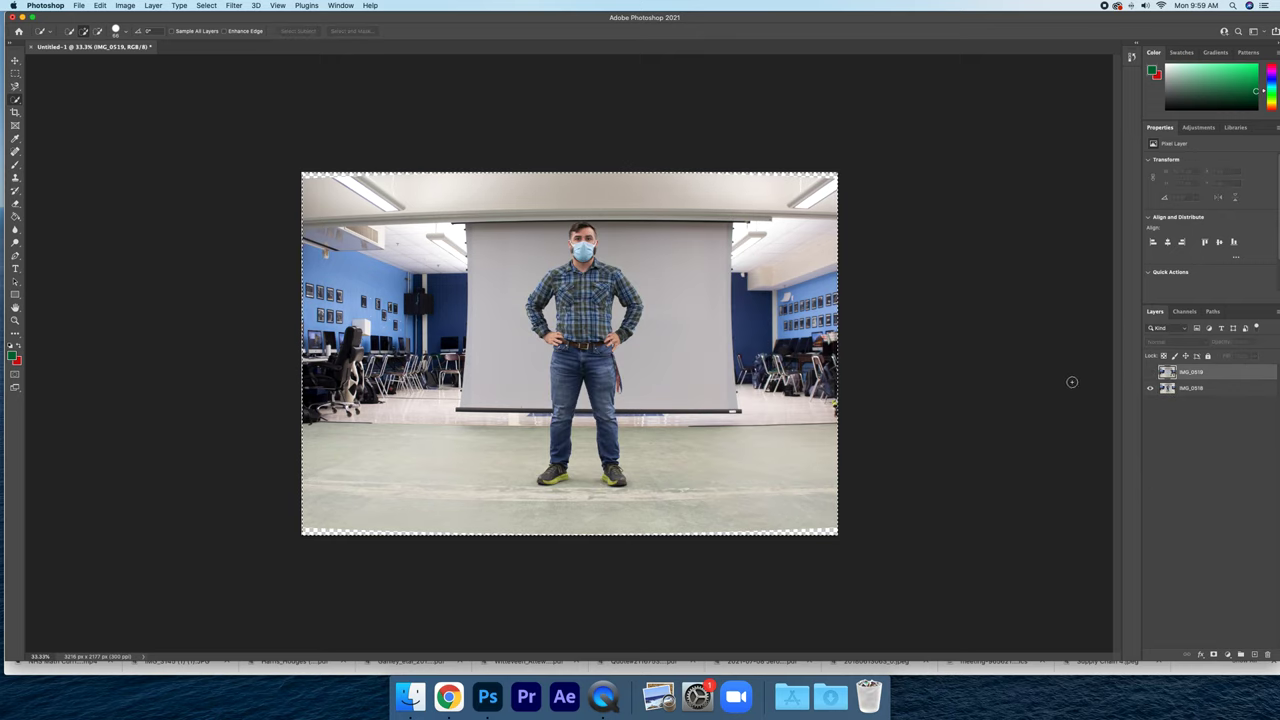
click(1150, 373)
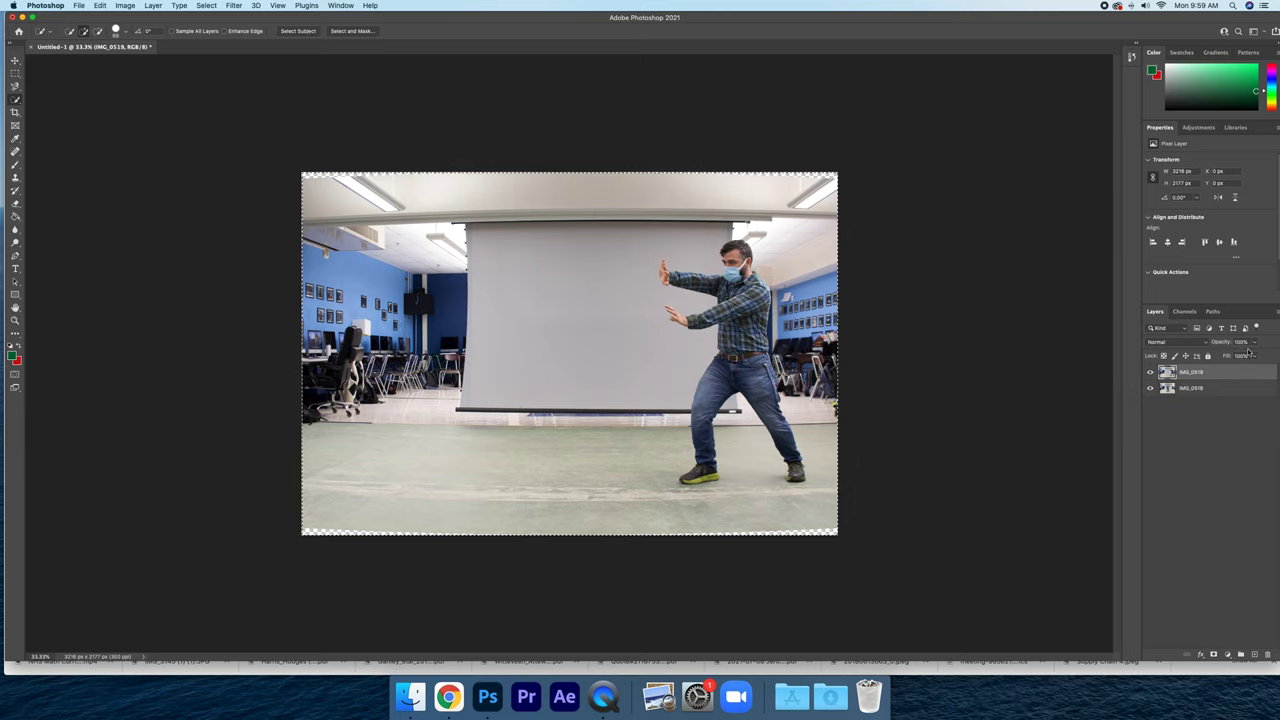
- Lower IMG_0519's opacity to 80% so the standing pose shows through
click(1257, 344)
drag(1254, 357, 1246, 357)
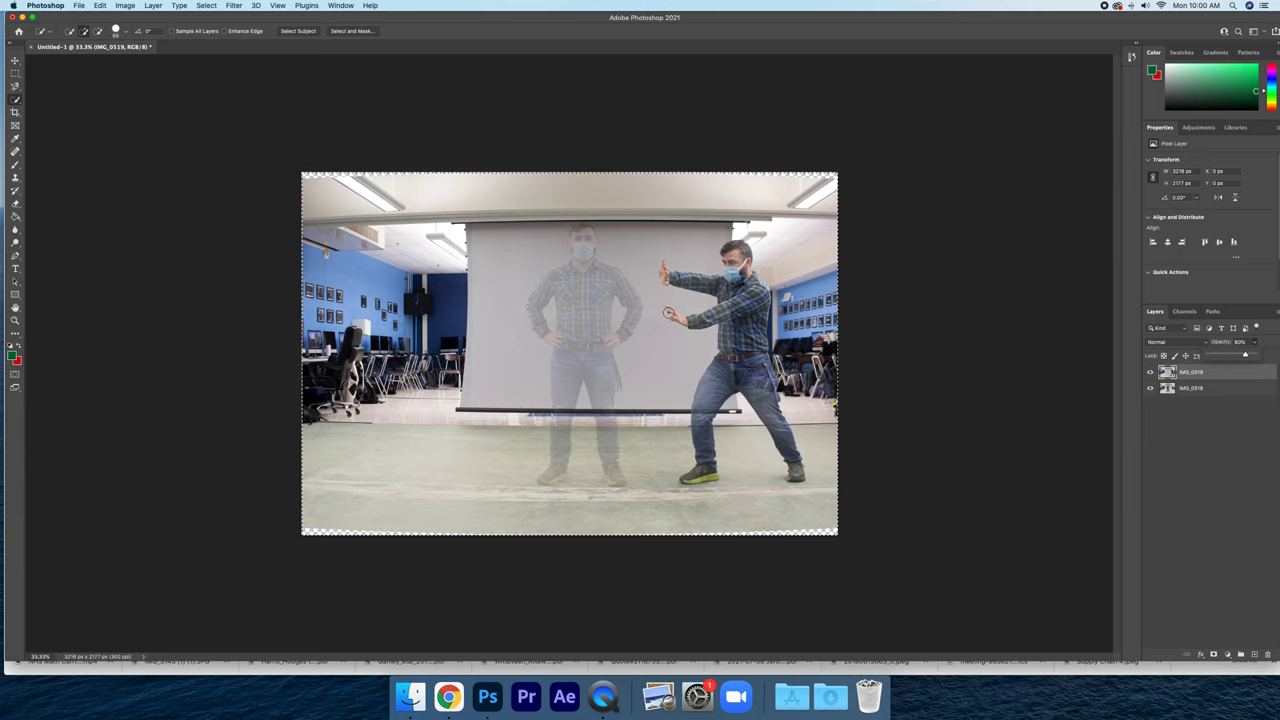
right_click(16, 101)
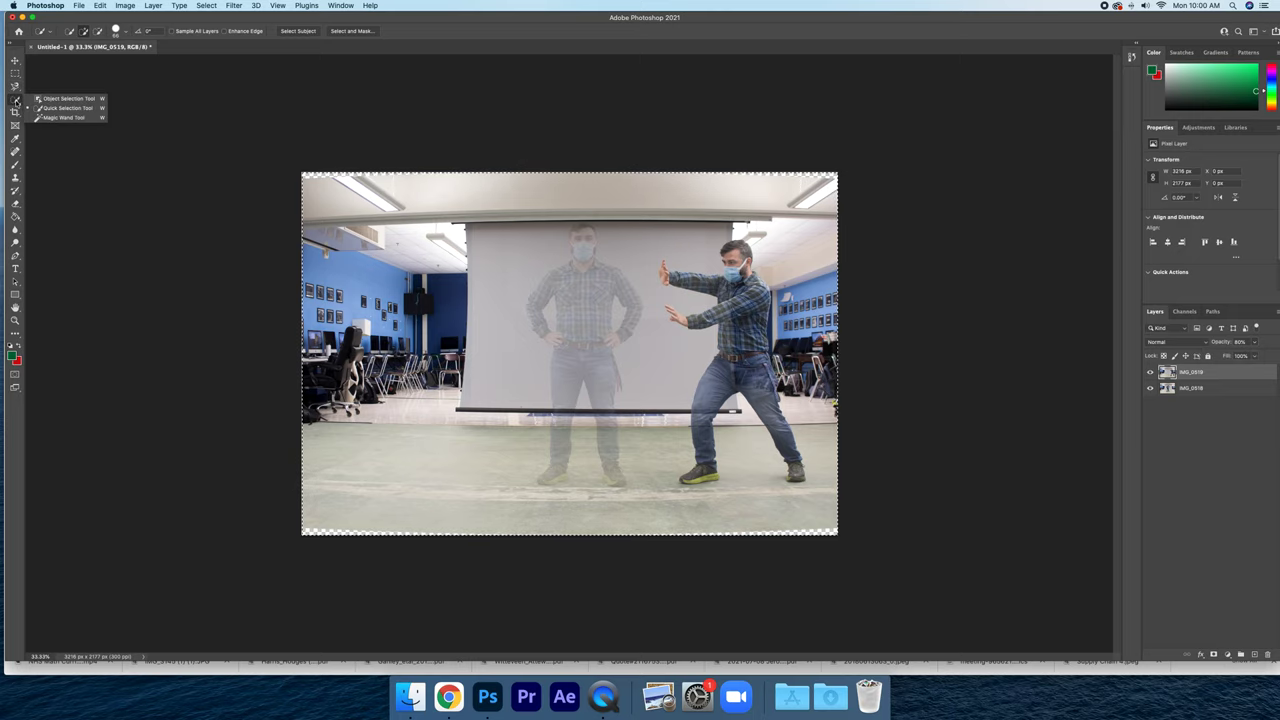
- Quick-select the fighting-stance man on IMG_0519 from head to feet, including his raised hand
click(66, 108)
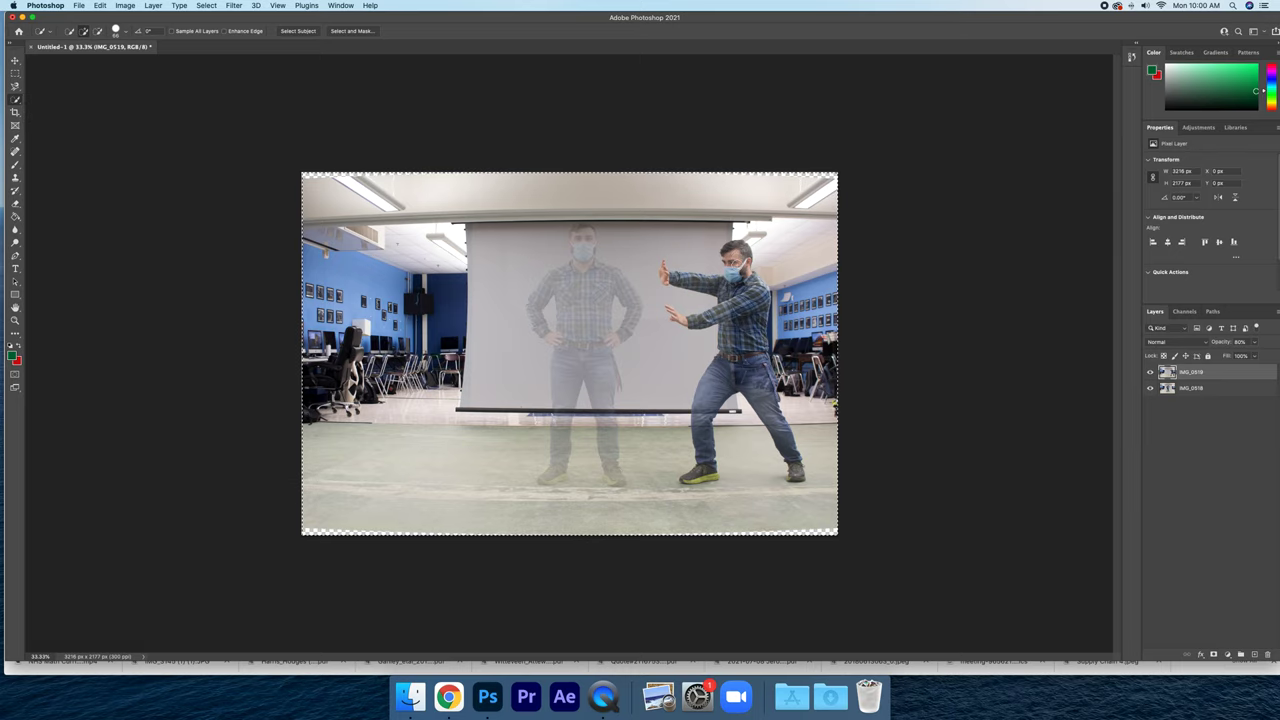
drag(738, 263, 566, 189)
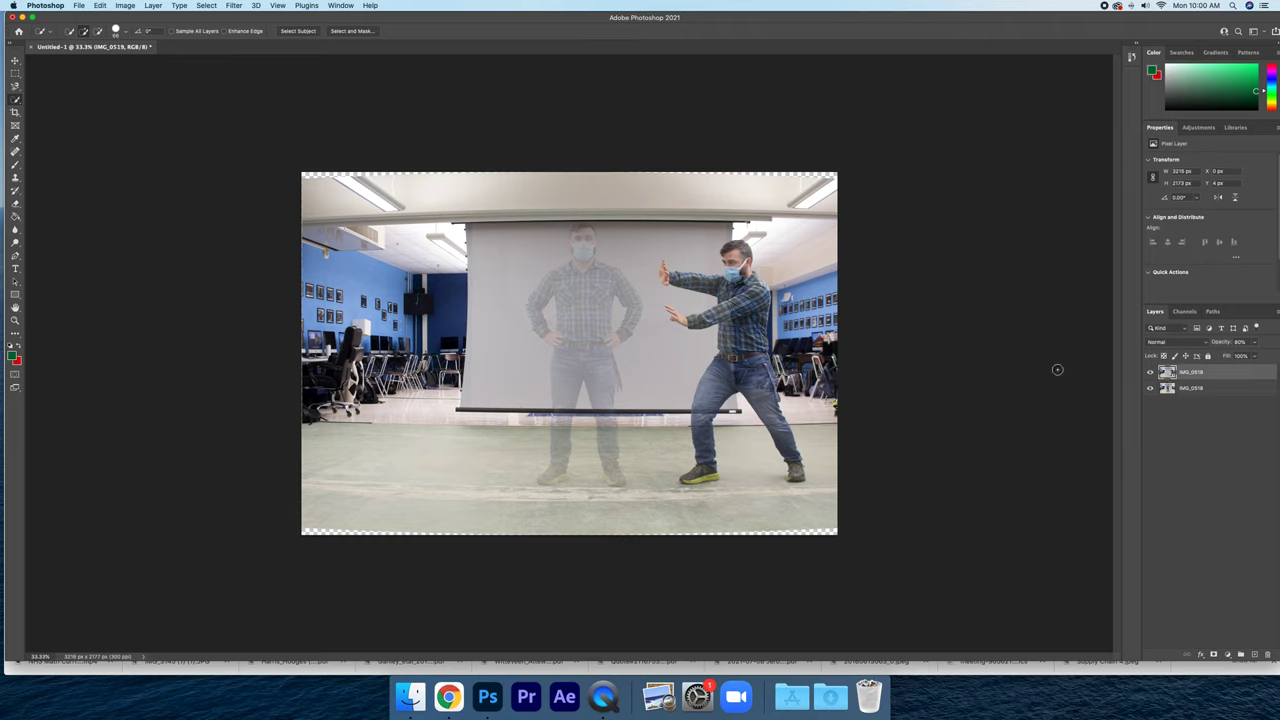
drag(735, 285, 765, 320)
mouse_move(725, 275)
mouse_down()
mouse_move(685, 285)
mouse_move(665, 273)
mouse_move(685, 316)
mouse_up()
drag(685, 316, 678, 315)
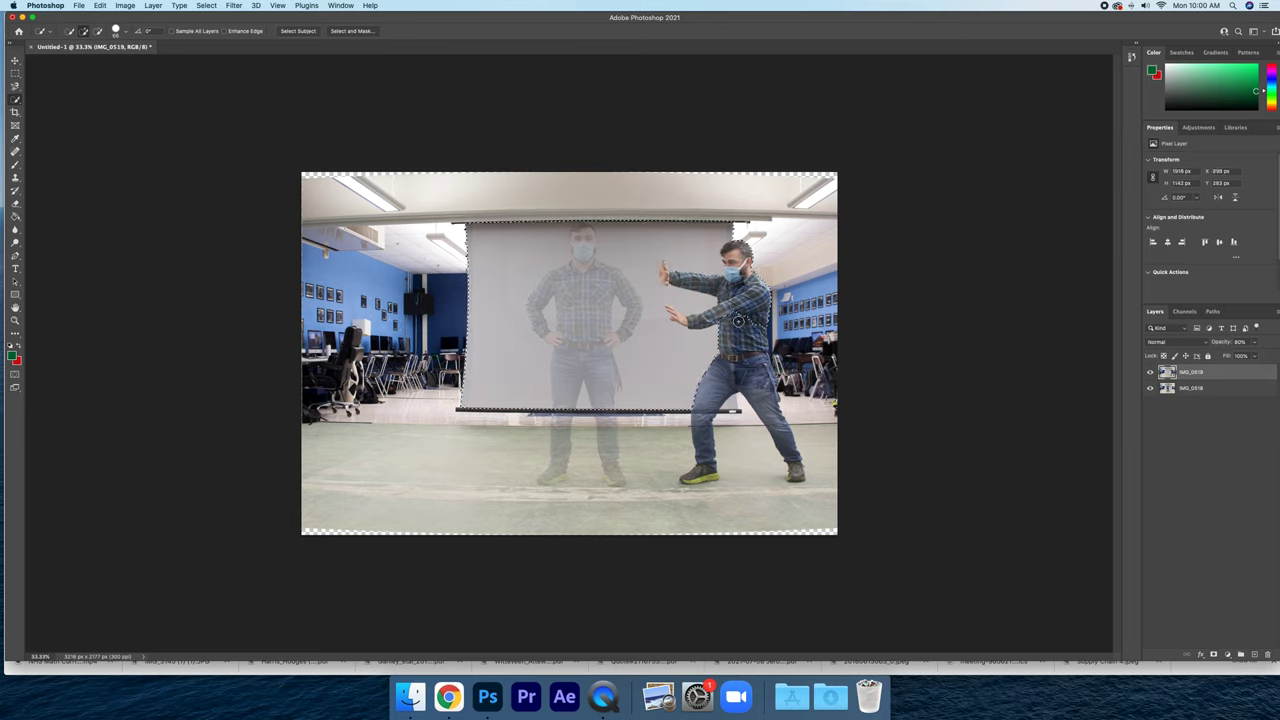
key(super+z)
drag(733, 313, 763, 408)
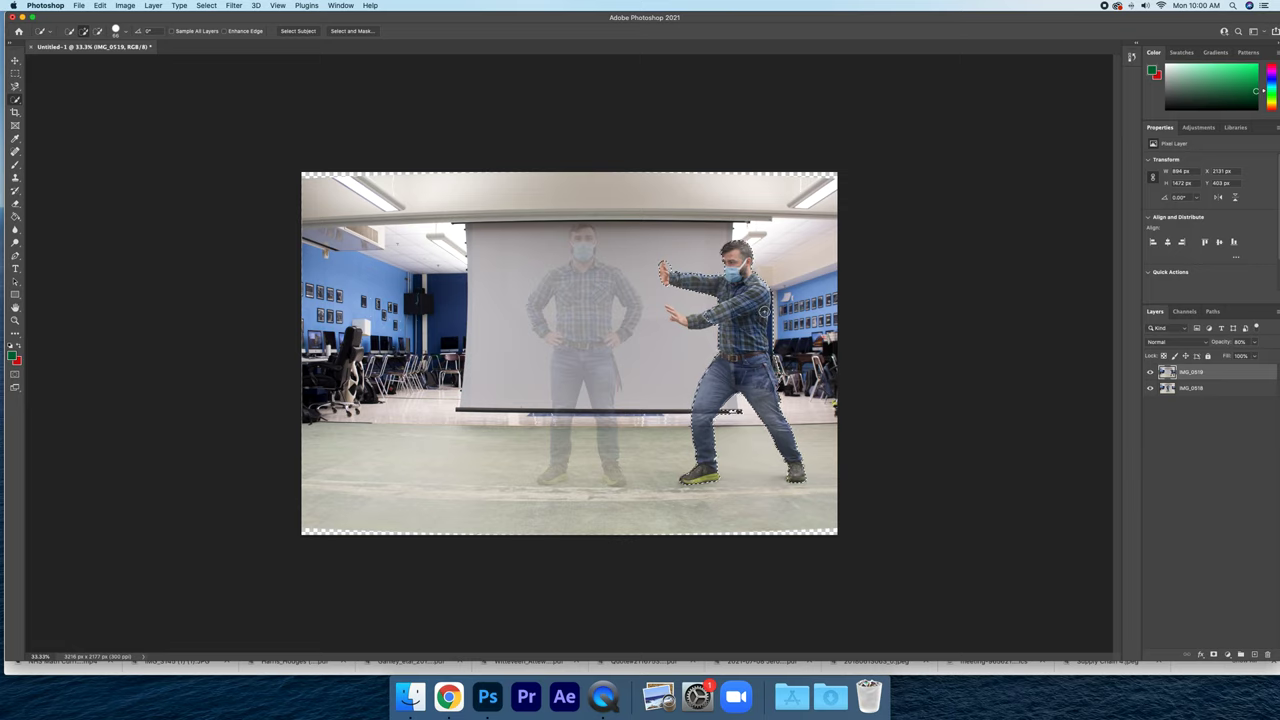
key(alt)
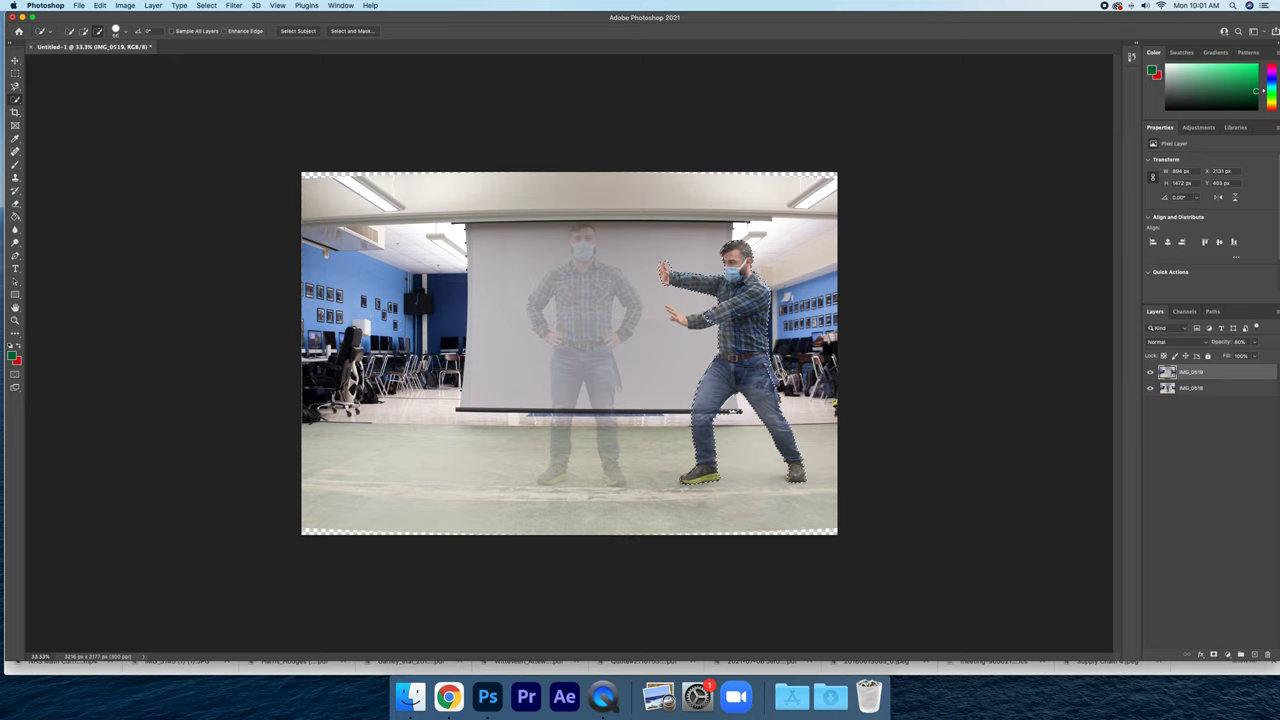
click(675, 265)
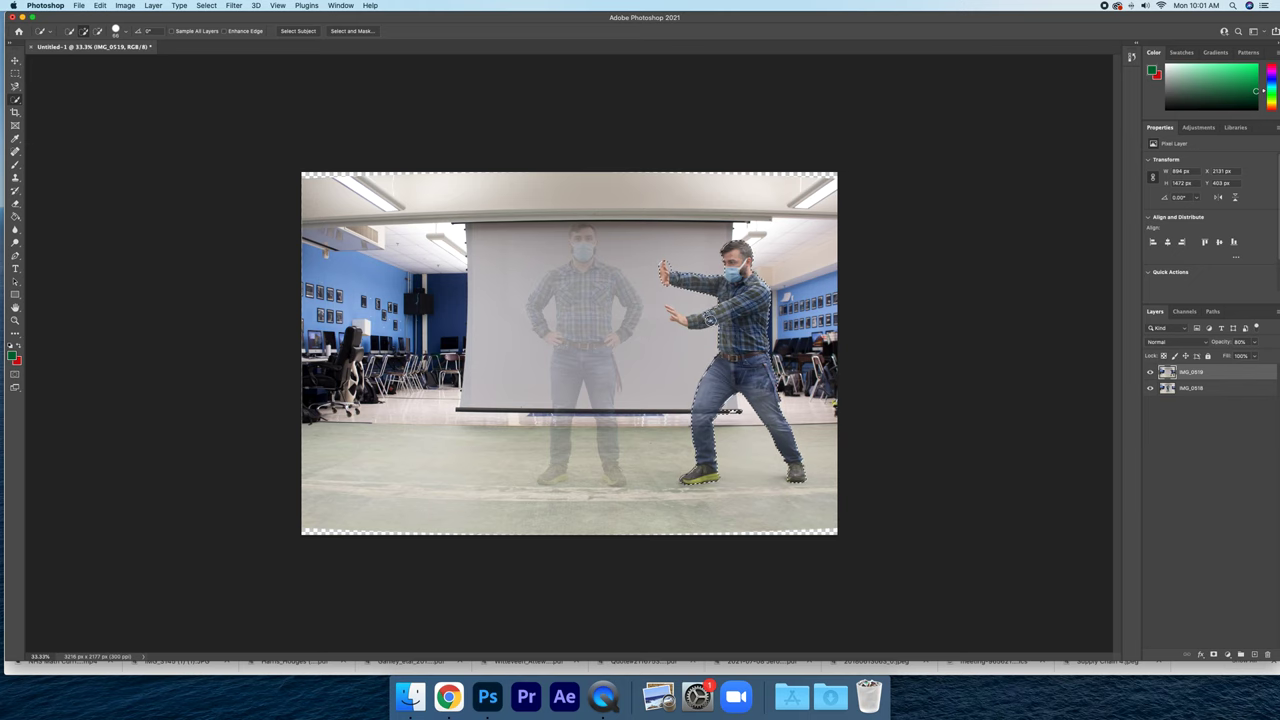
key(ctrl+plus)
key(ctrl+plus)
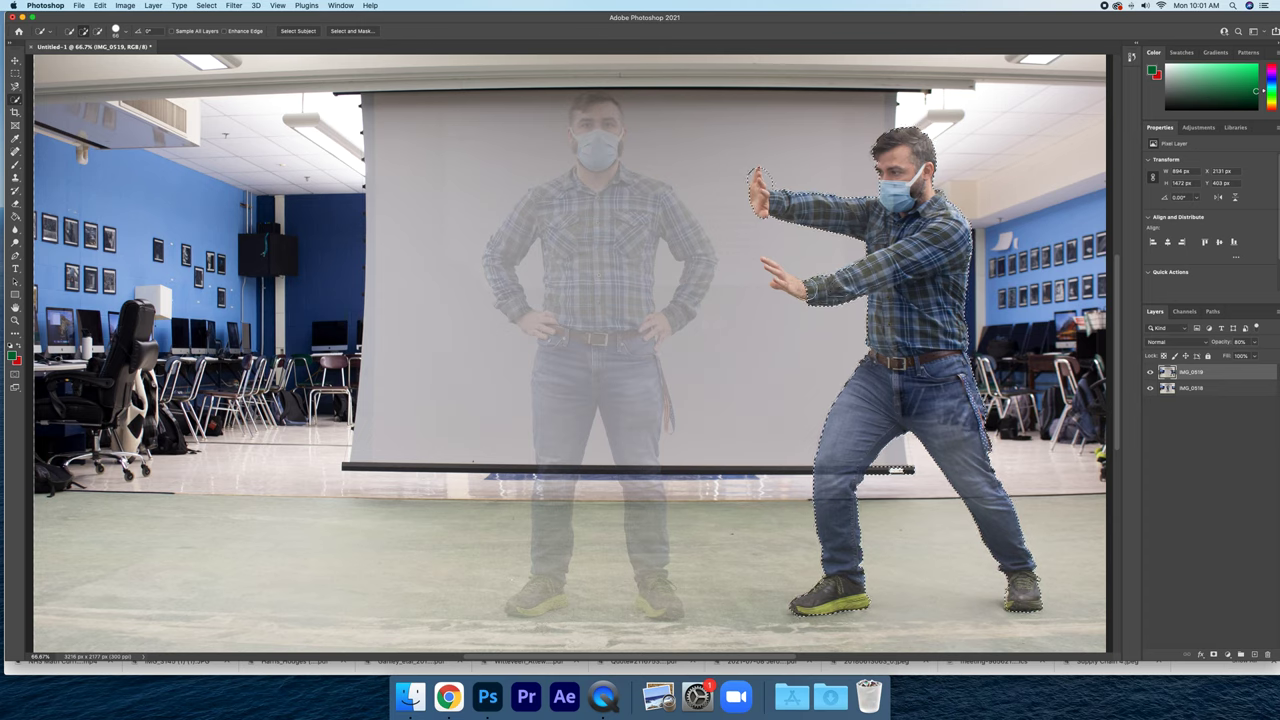
- Shrink the brush to 29 px and refine the selection around the hands, subtracting the gap between them
click(124, 32)
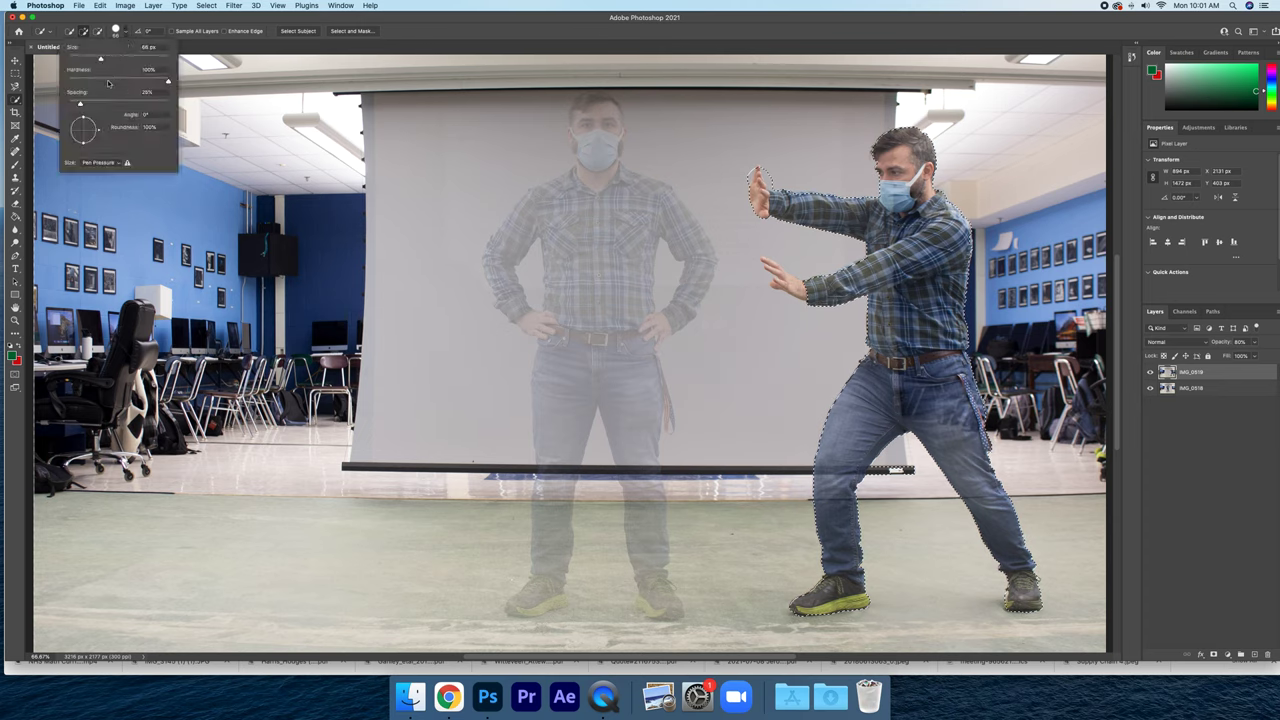
drag(100, 59, 79, 61)
click(762, 200)
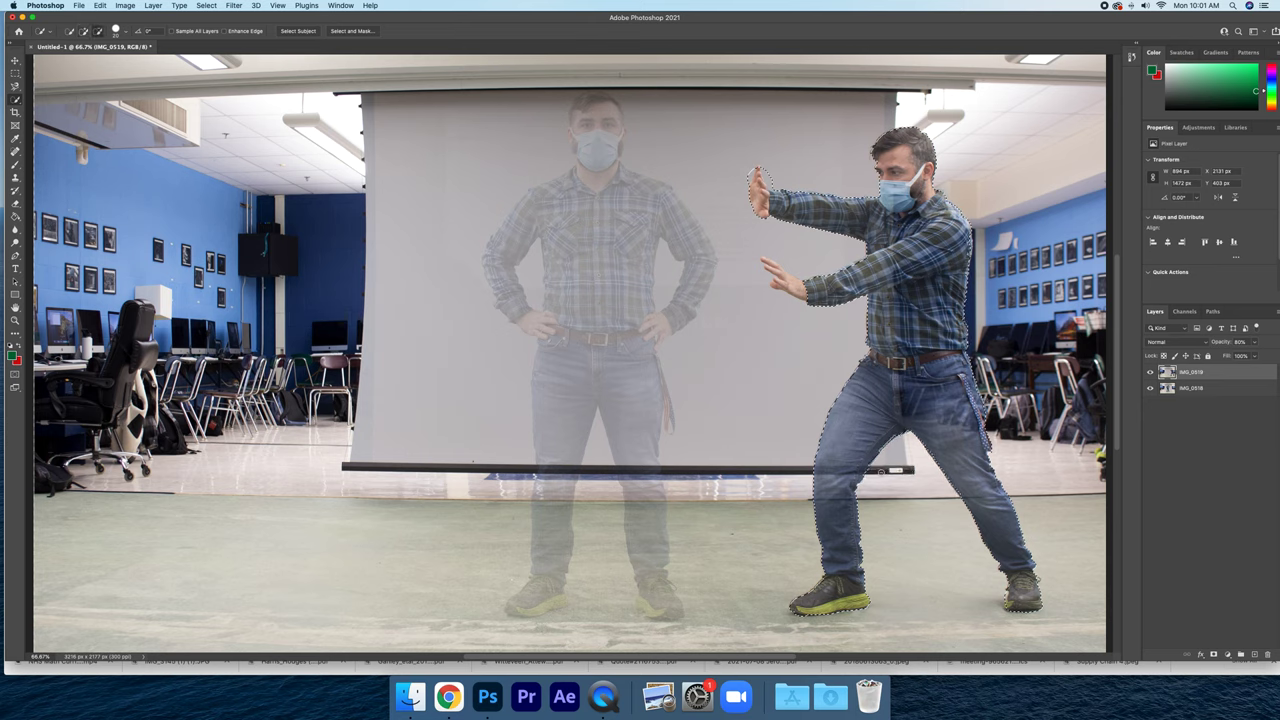
alt+click(776, 227)
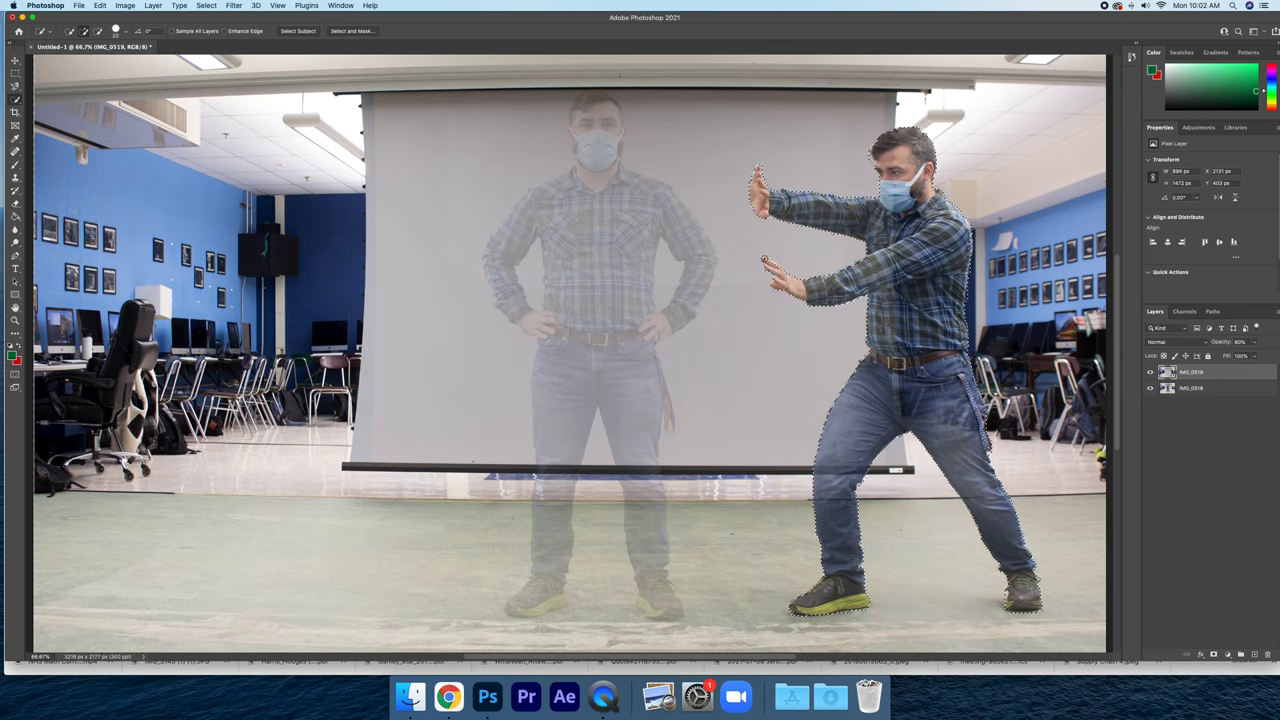
drag(766, 262, 777, 246)
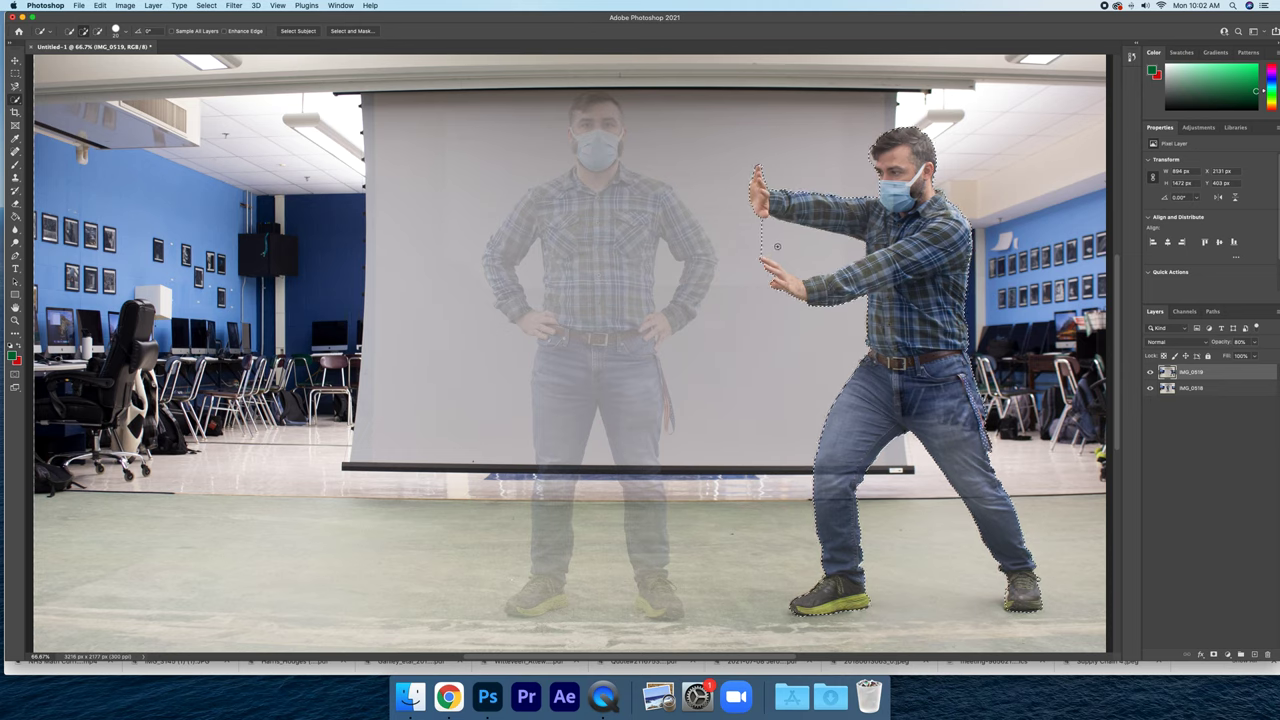
key(alt)
drag(749, 232, 764, 252)
click(207, 6)
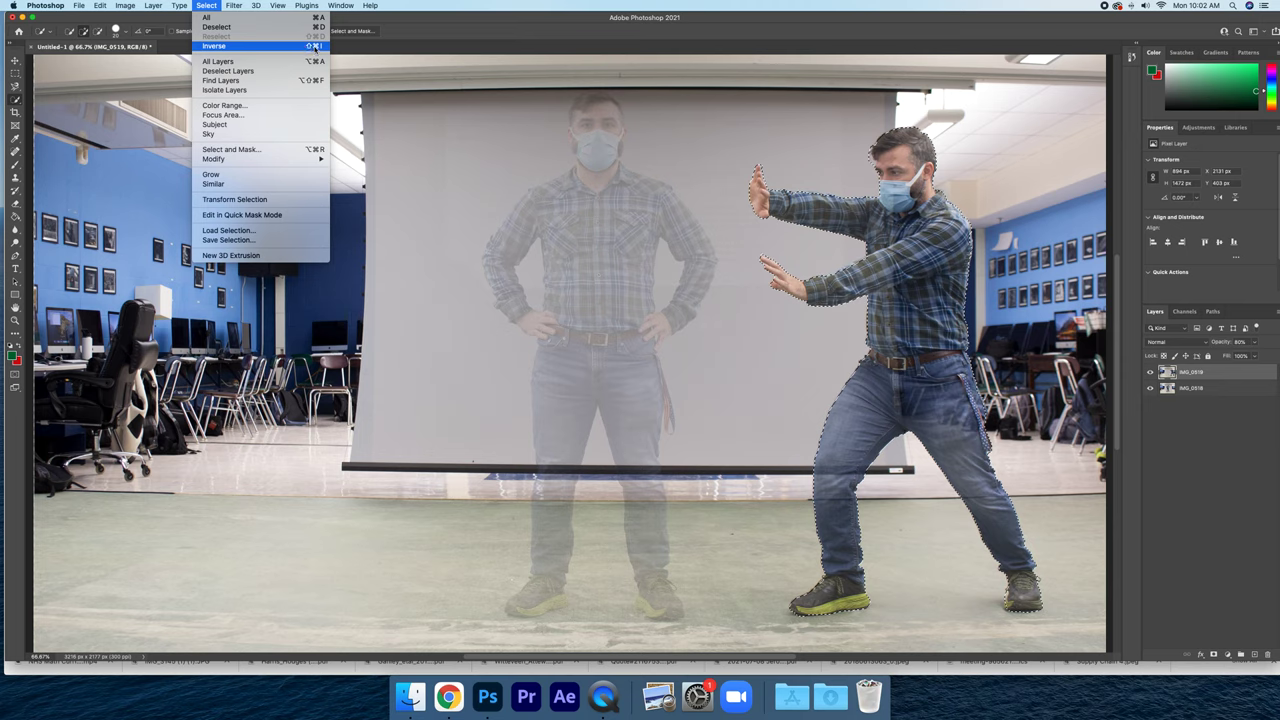
- Delete IMG_0519's background via inverse selection, deselect, and try 100% opacity before reverting
click(312, 47)
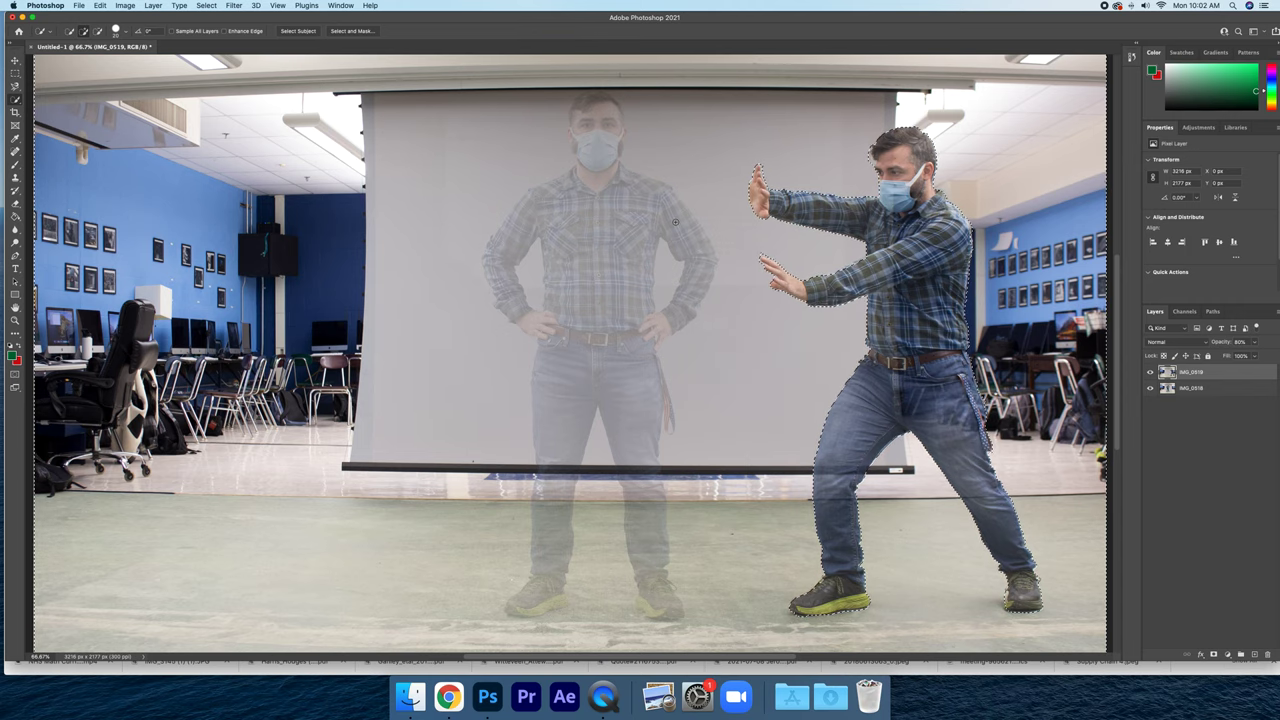
key(Delete)
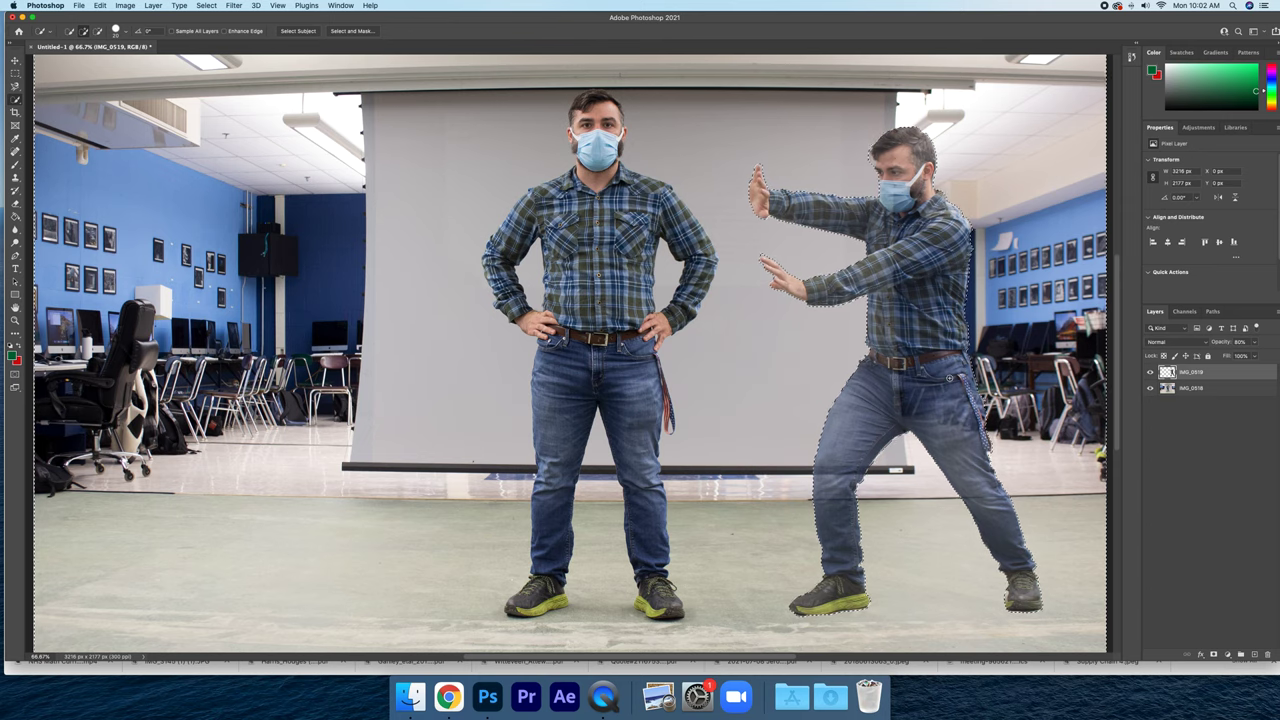
key(super+d)
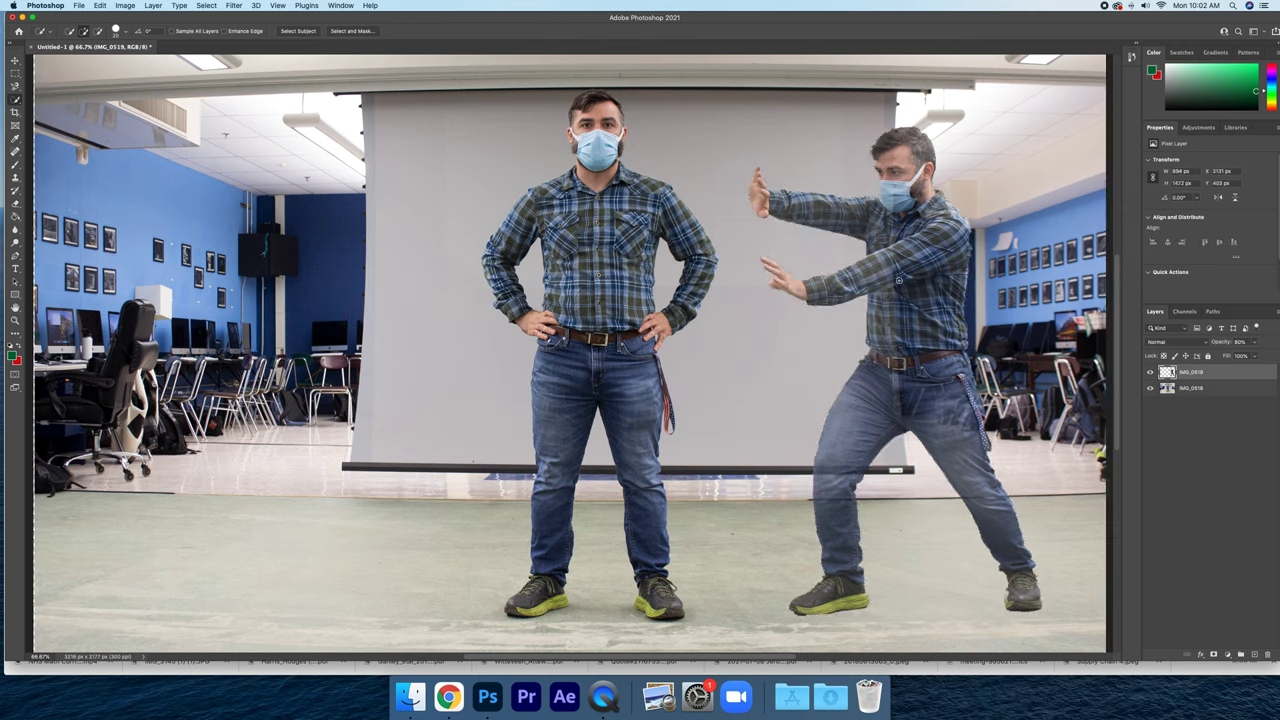
click(1256, 343)
drag(1256, 356, 1263, 355)
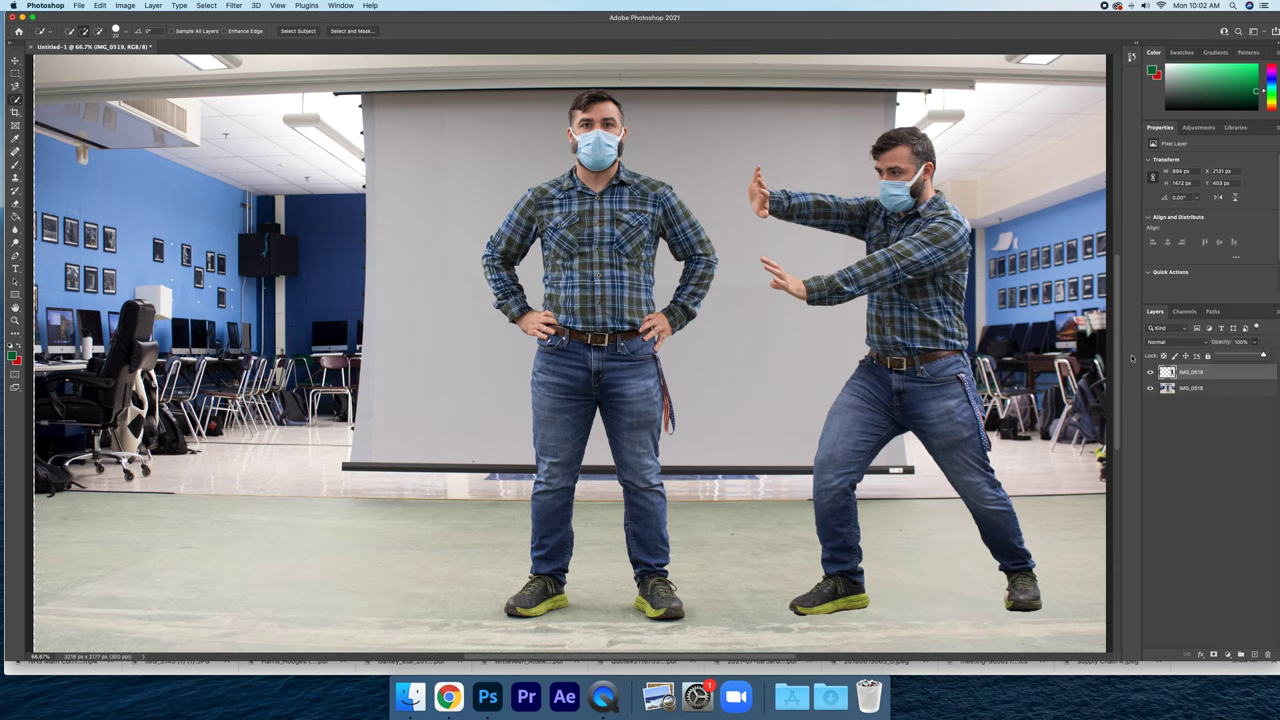
key(8)
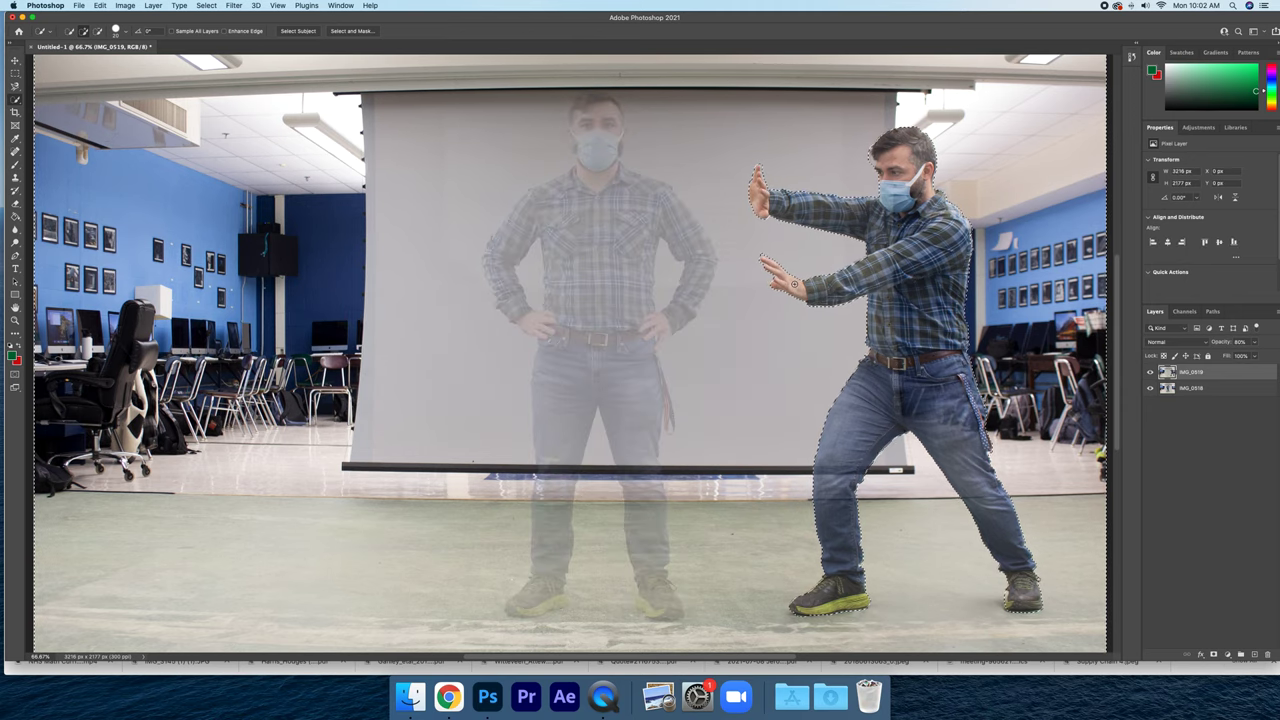
- Open and dismiss the Feather dialog, then invert the selection onto the man
click(207, 6)
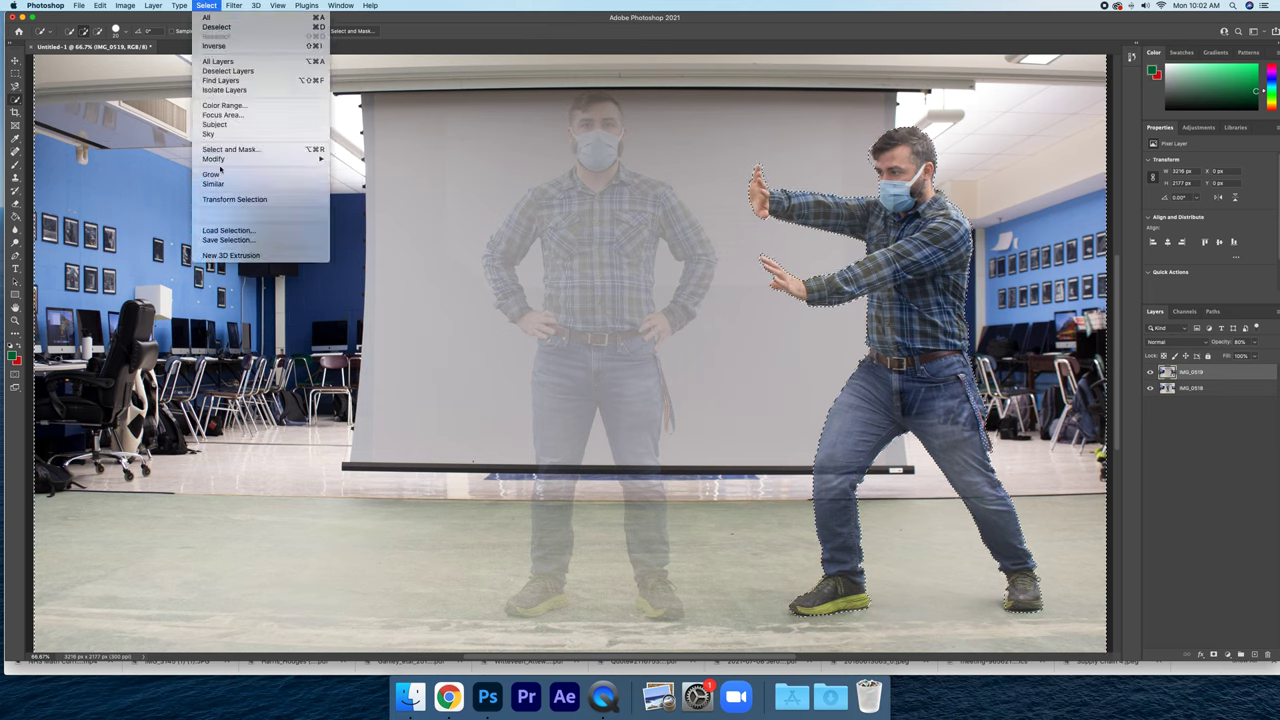
mouse_move(214, 159)
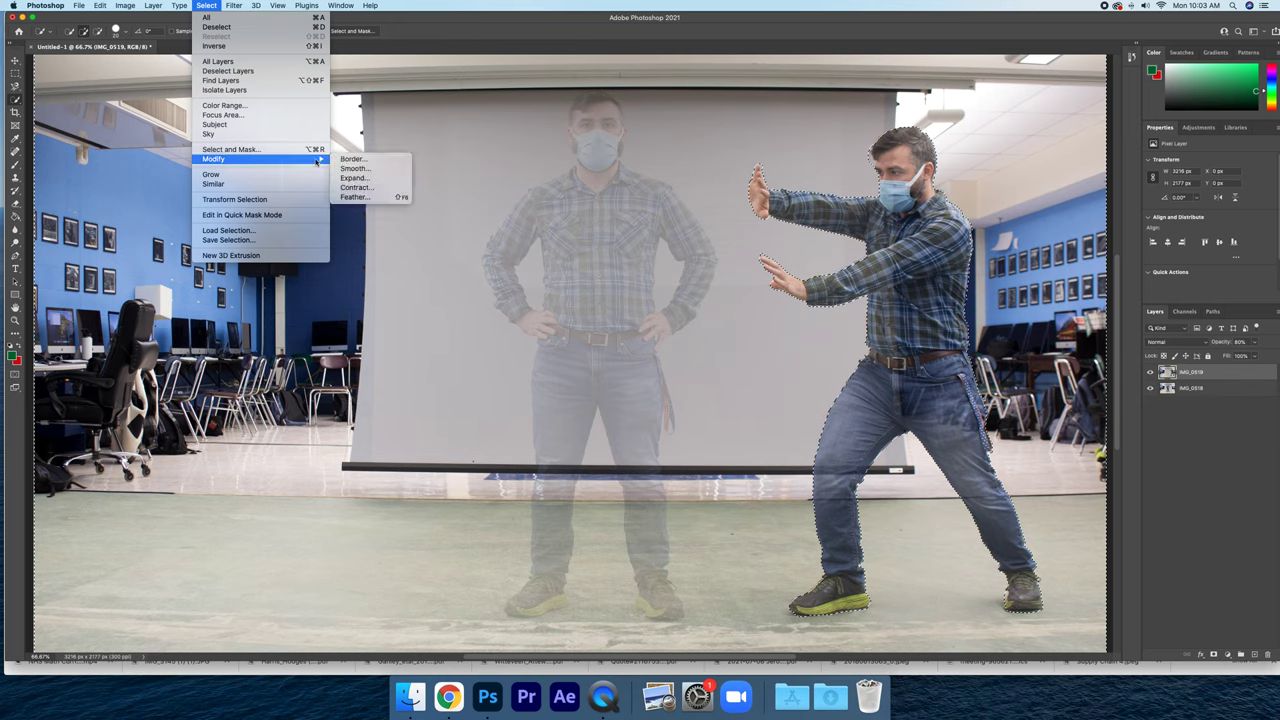
click(355, 197)
text(10)
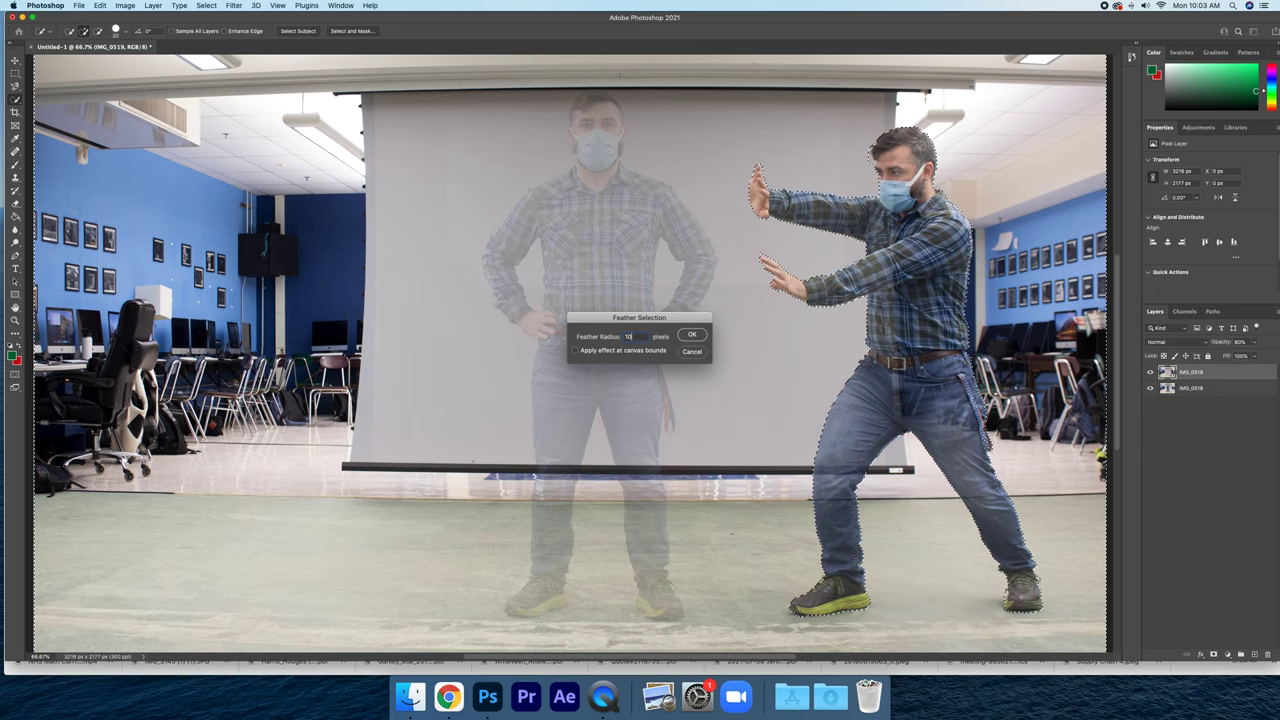
key(Return)
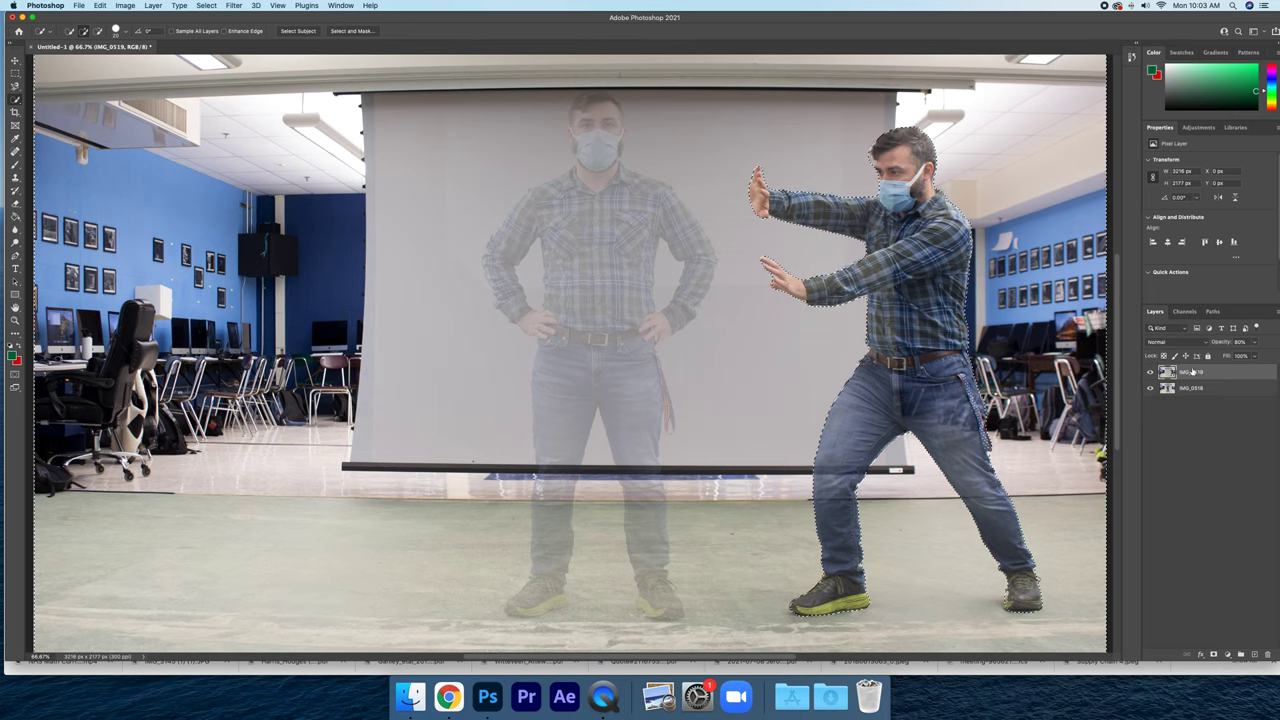
key(ctrl+shift+i)
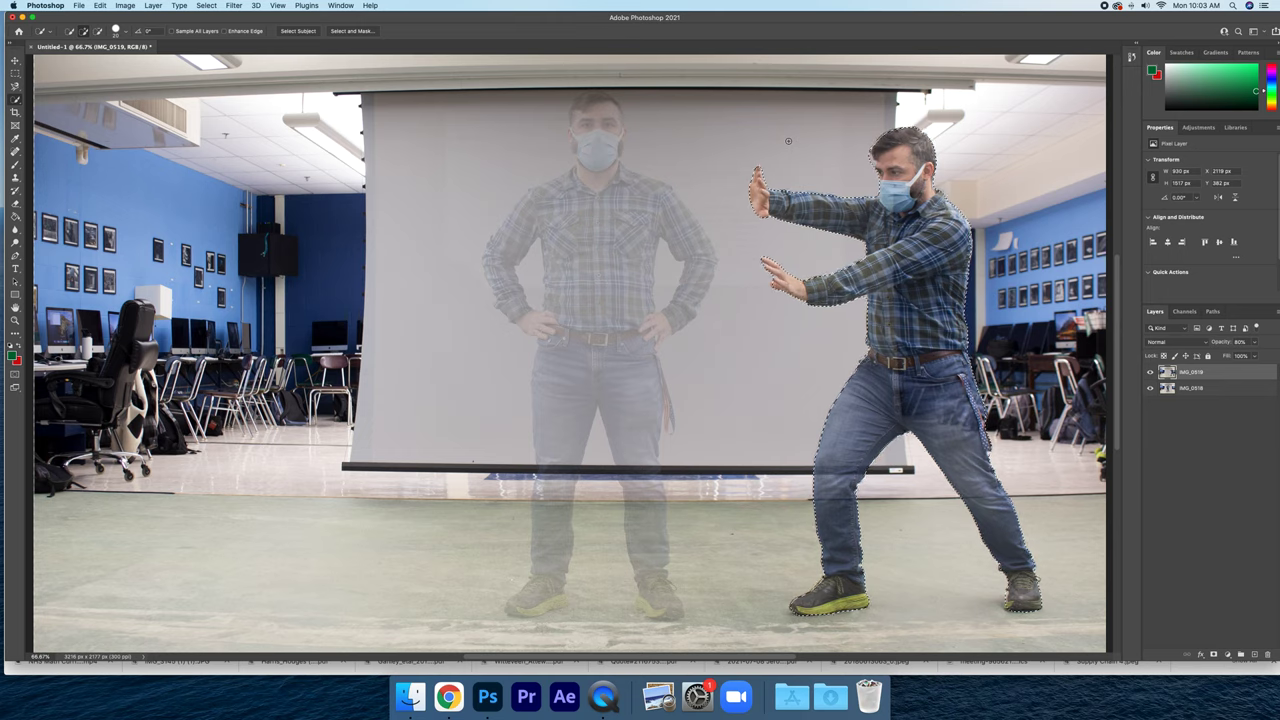
- Delete the top layer's background, set opacity to 100%, deselect, then undo back to 80% opacity
key(Delete)
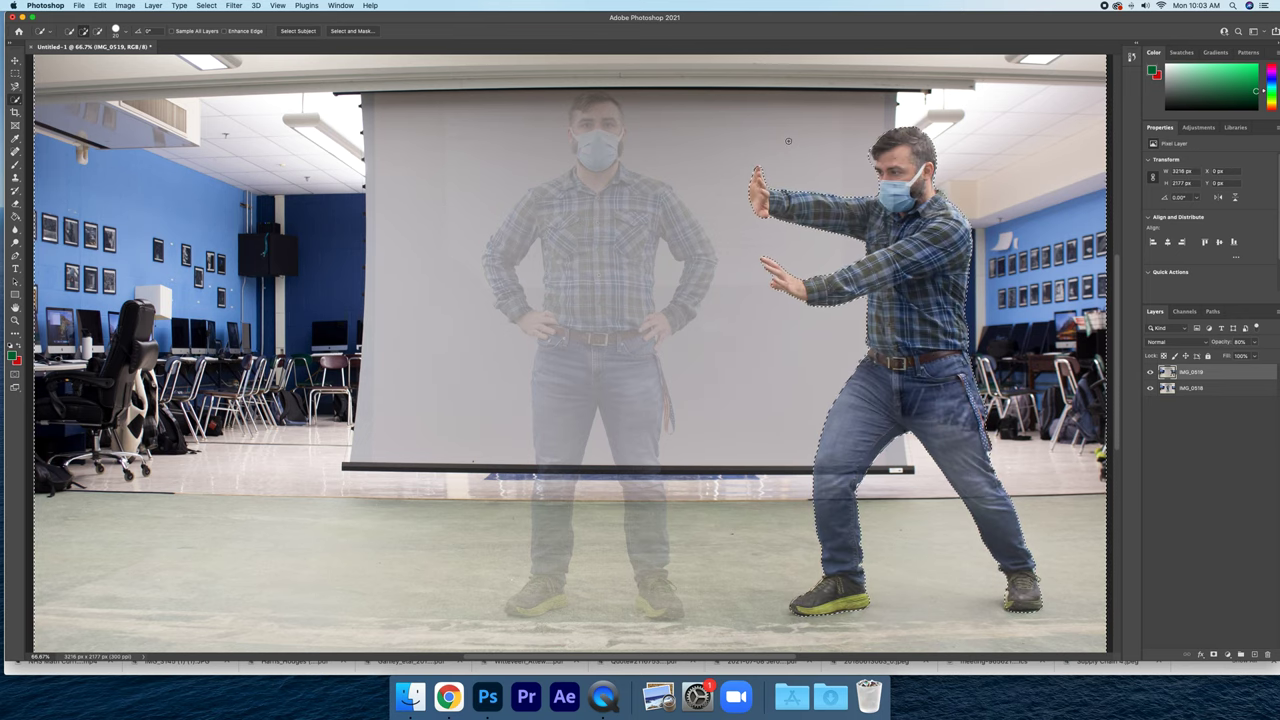
key(BackSpace)
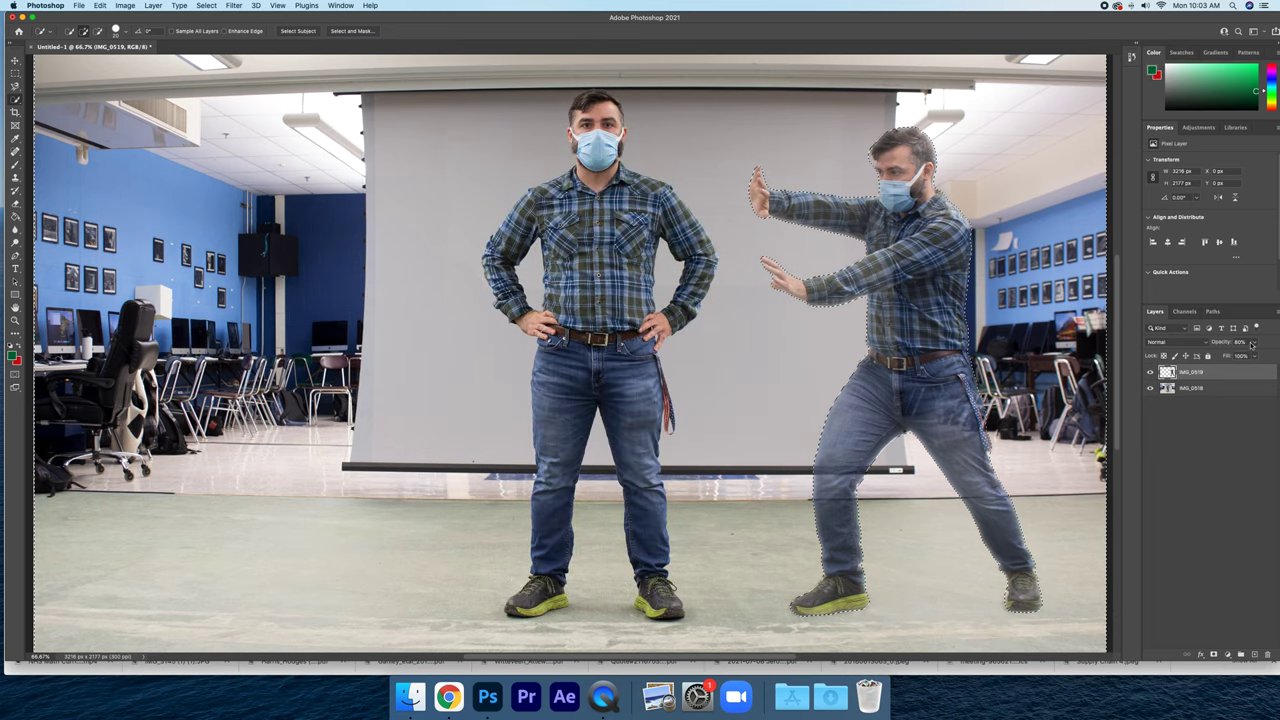
click(1254, 343)
drag(1253, 356, 1266, 357)
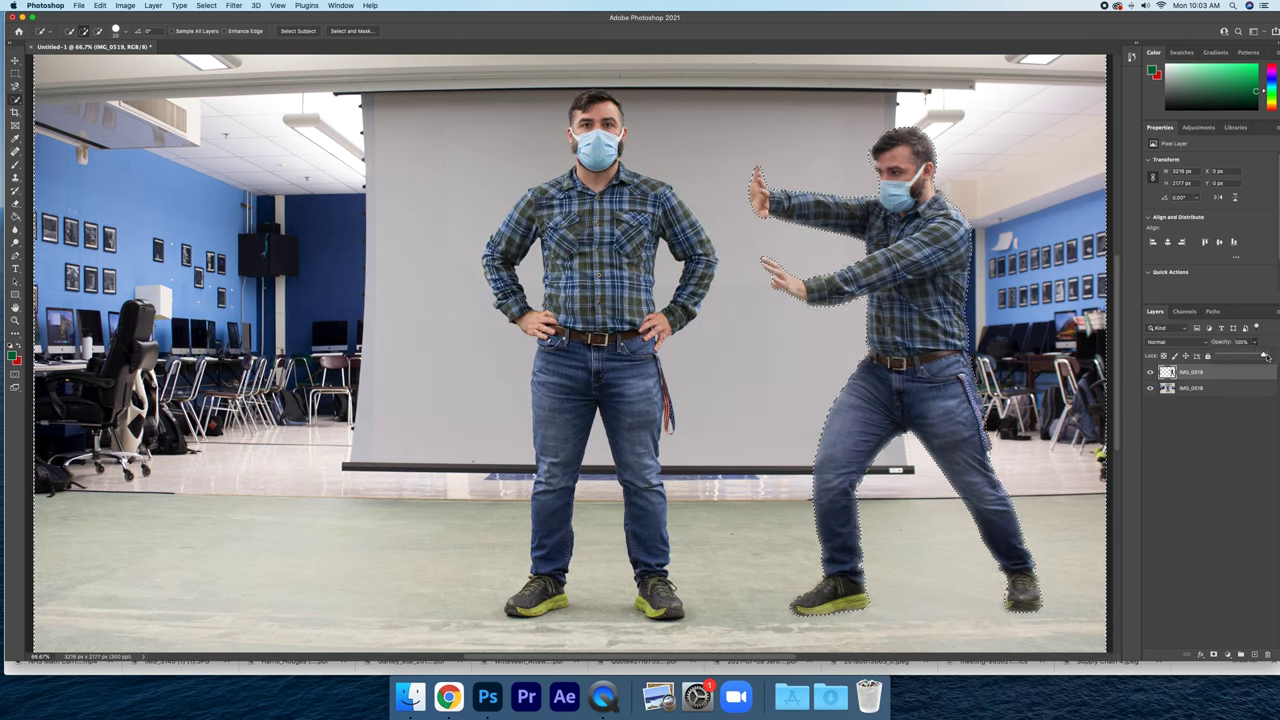
key(ctrl+d)
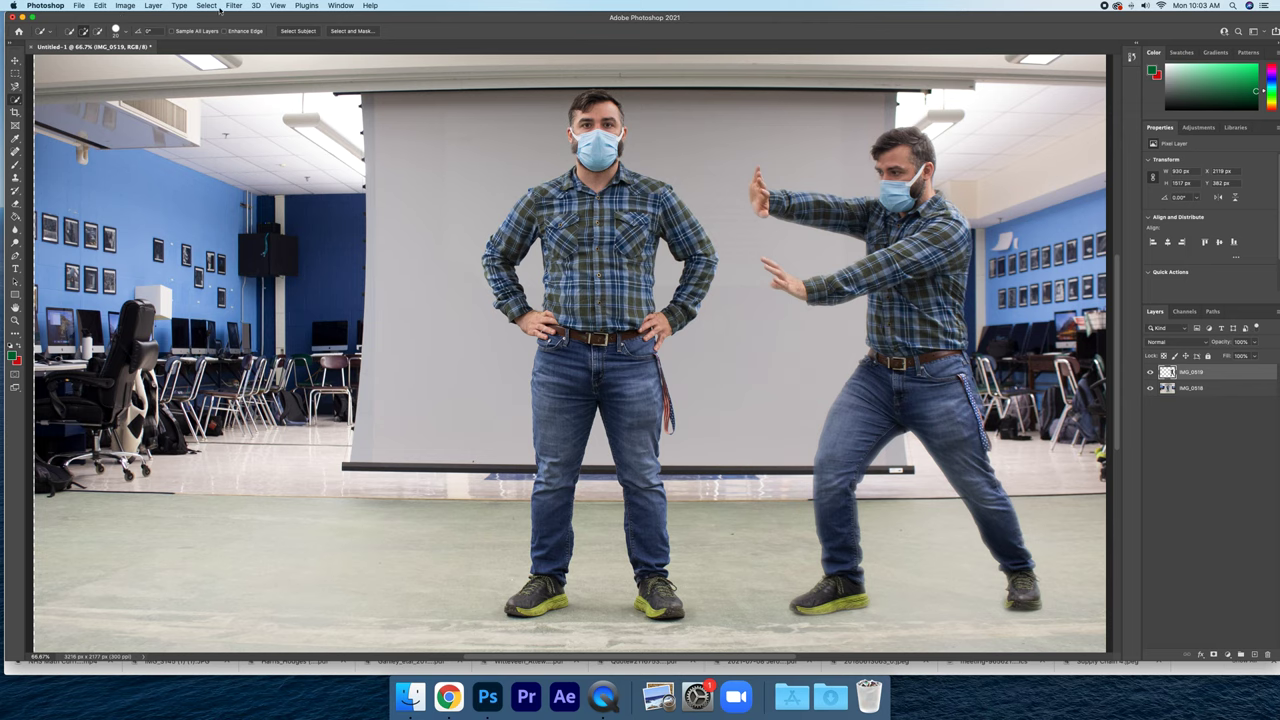
key(ctrl+shift+i)
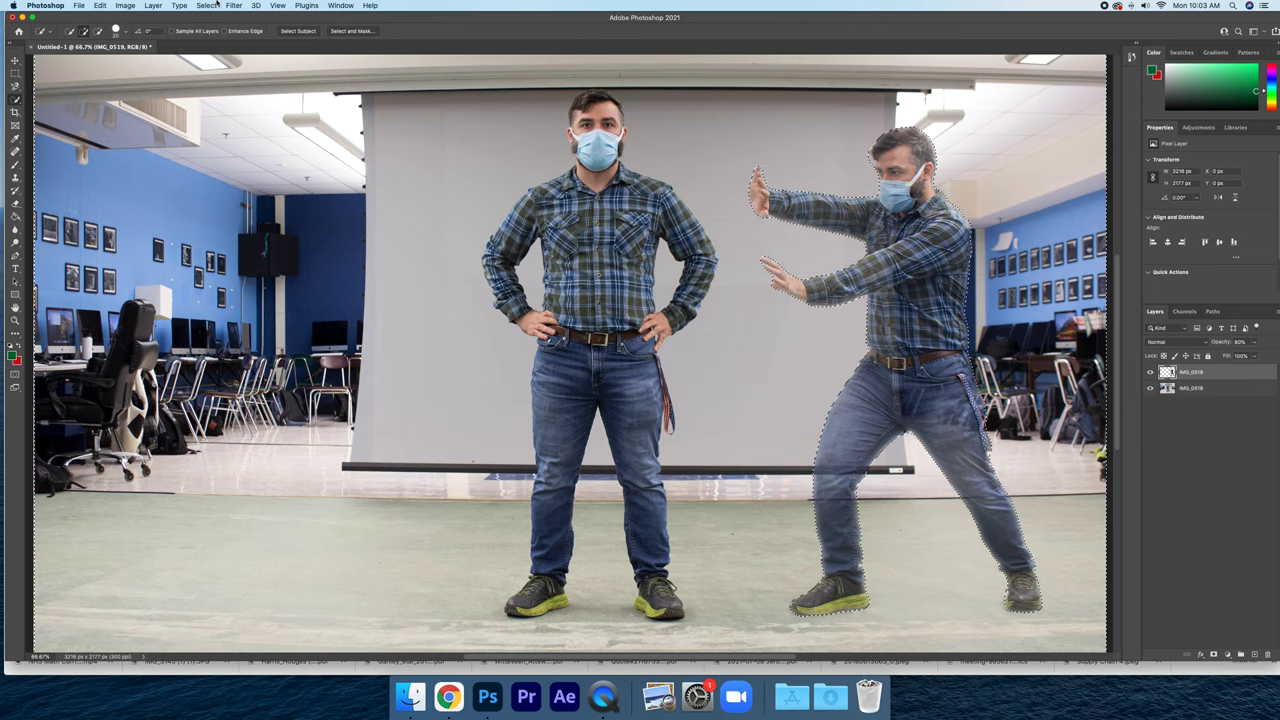
- Undo the last edit and expand the selection by 10 pixels
key(8)
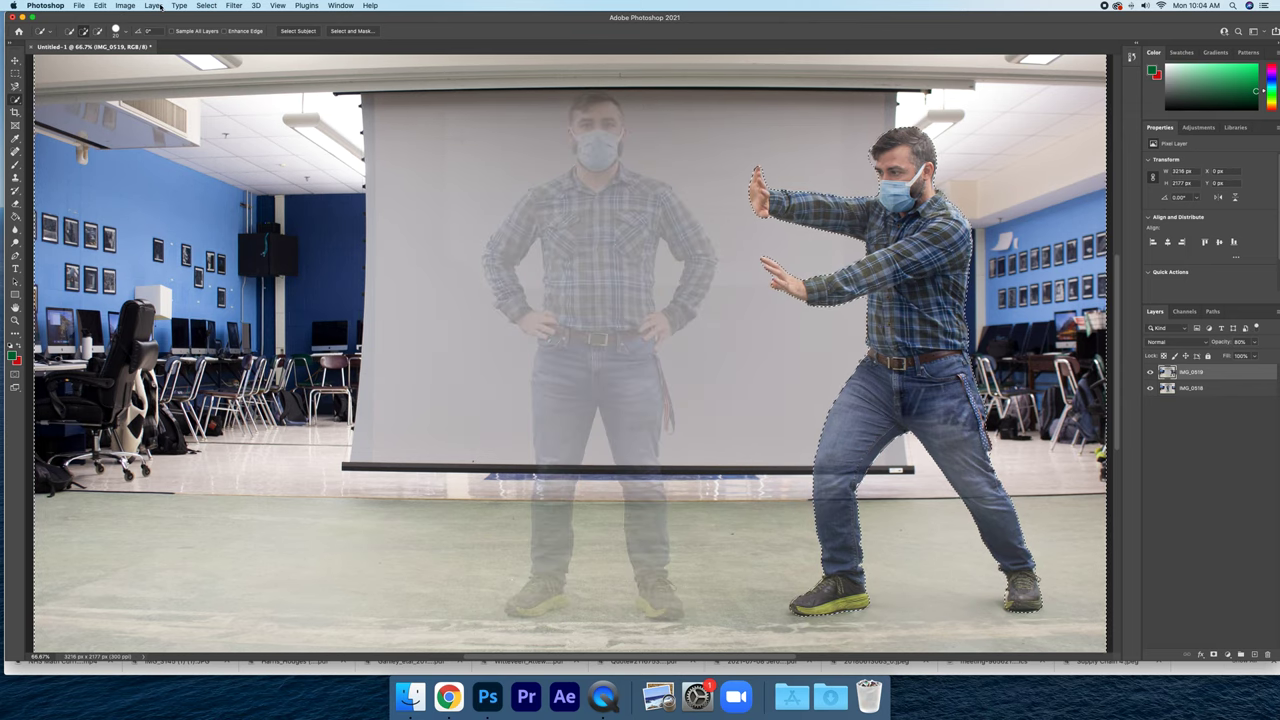
click(206, 5)
mouse_move(214, 159)
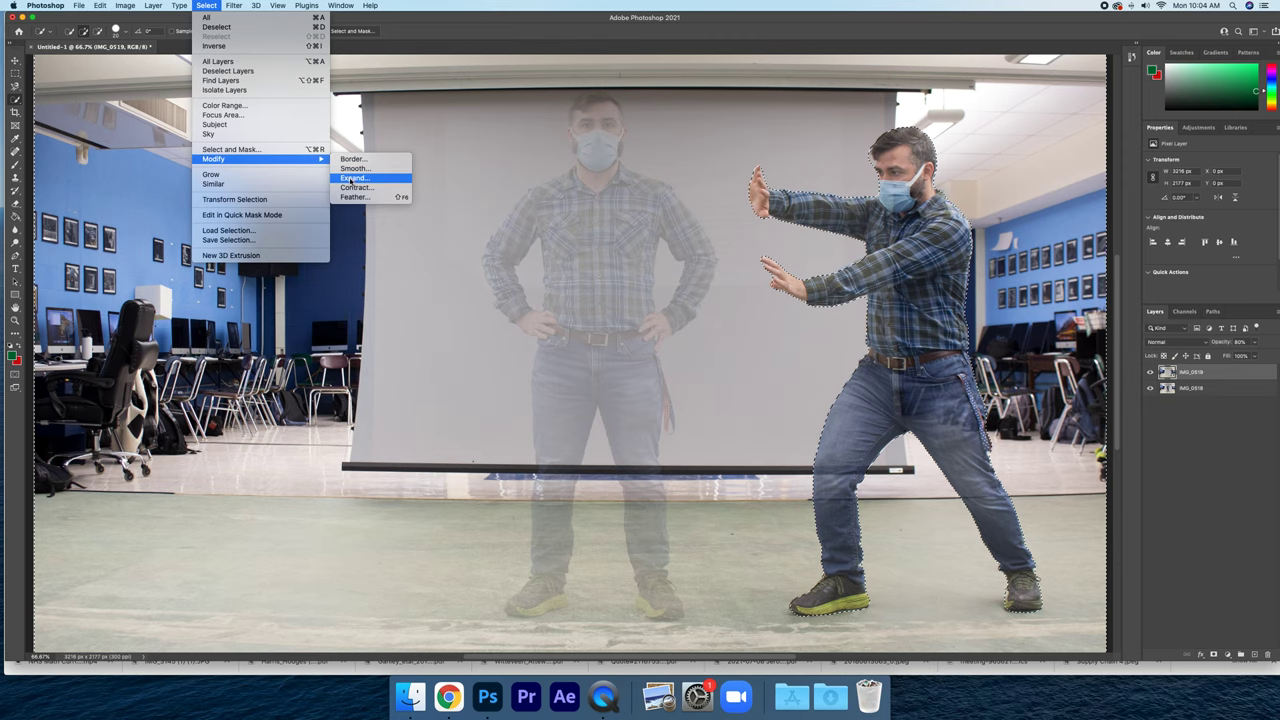
click(352, 179)
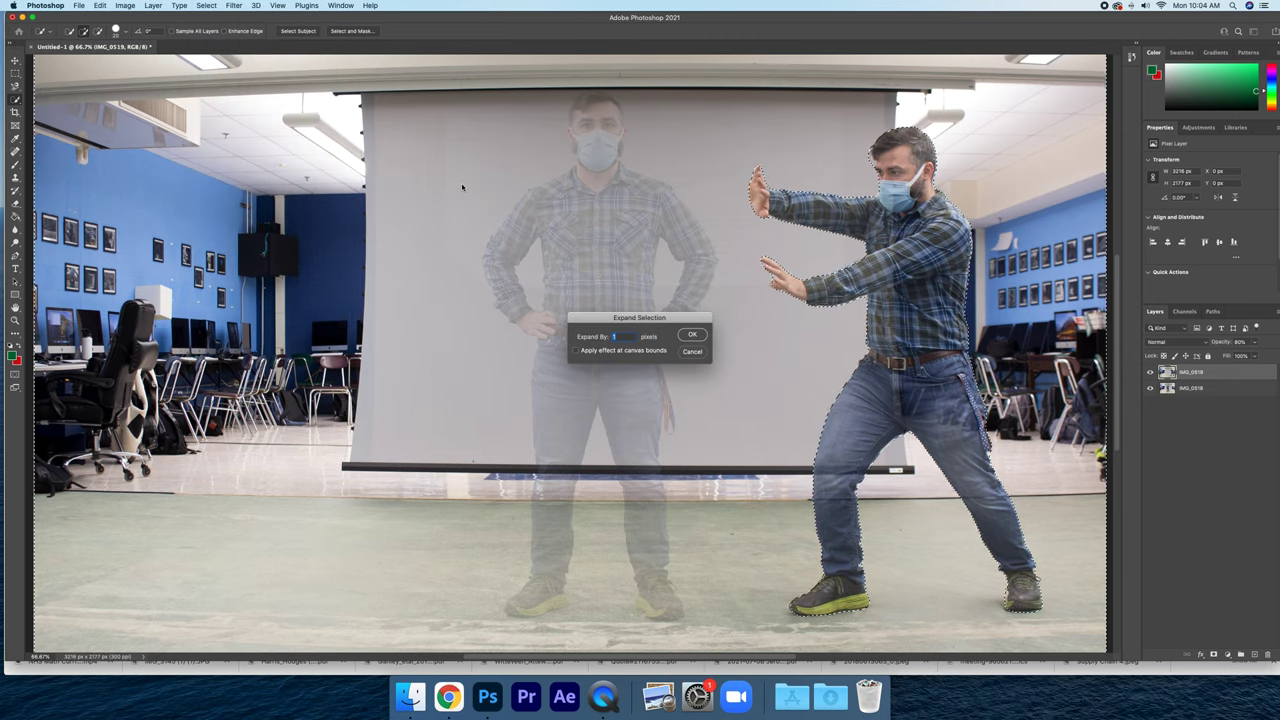
text(10)
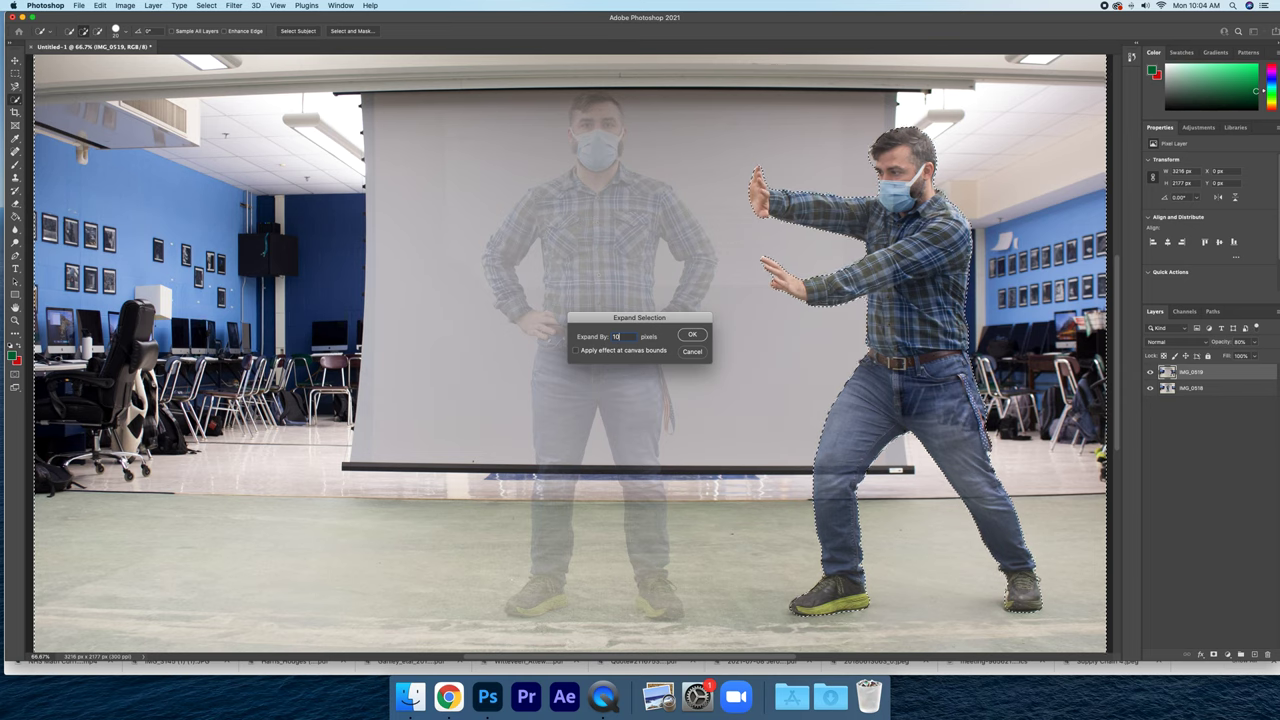
key(Return)
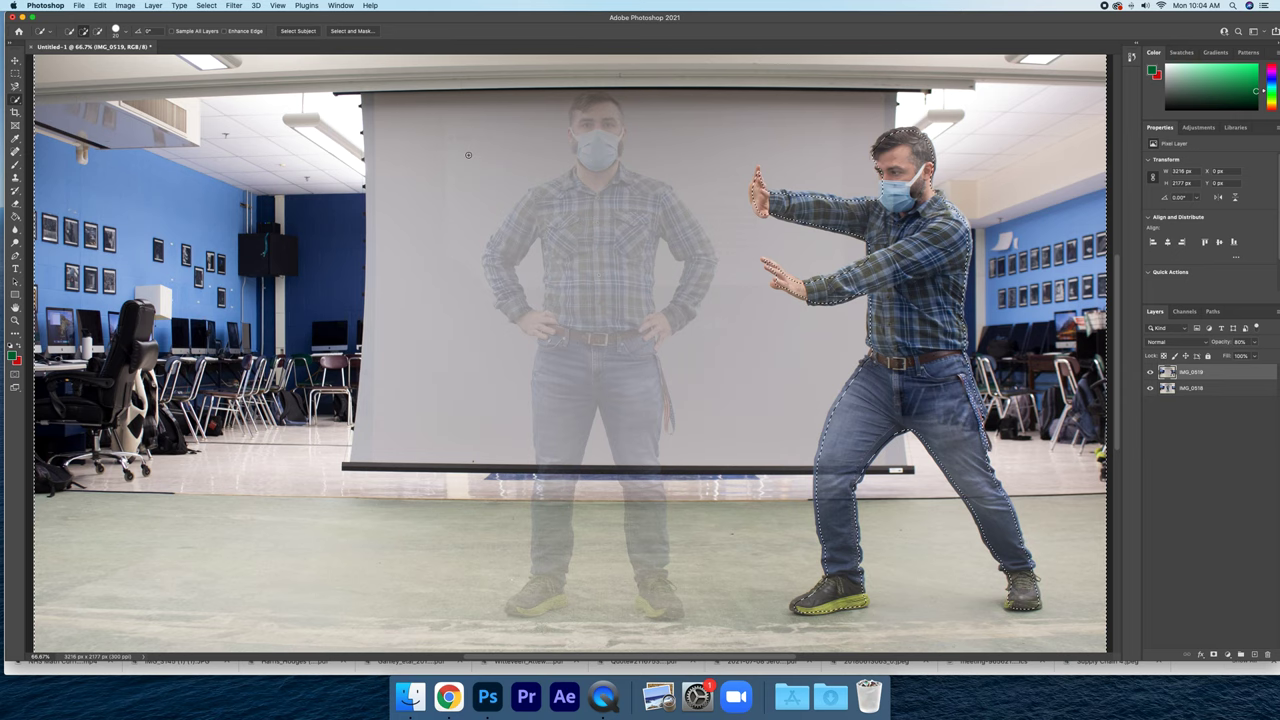
- Contract the selection by 1 pixel and feather it with a 5-pixel radius
click(206, 5)
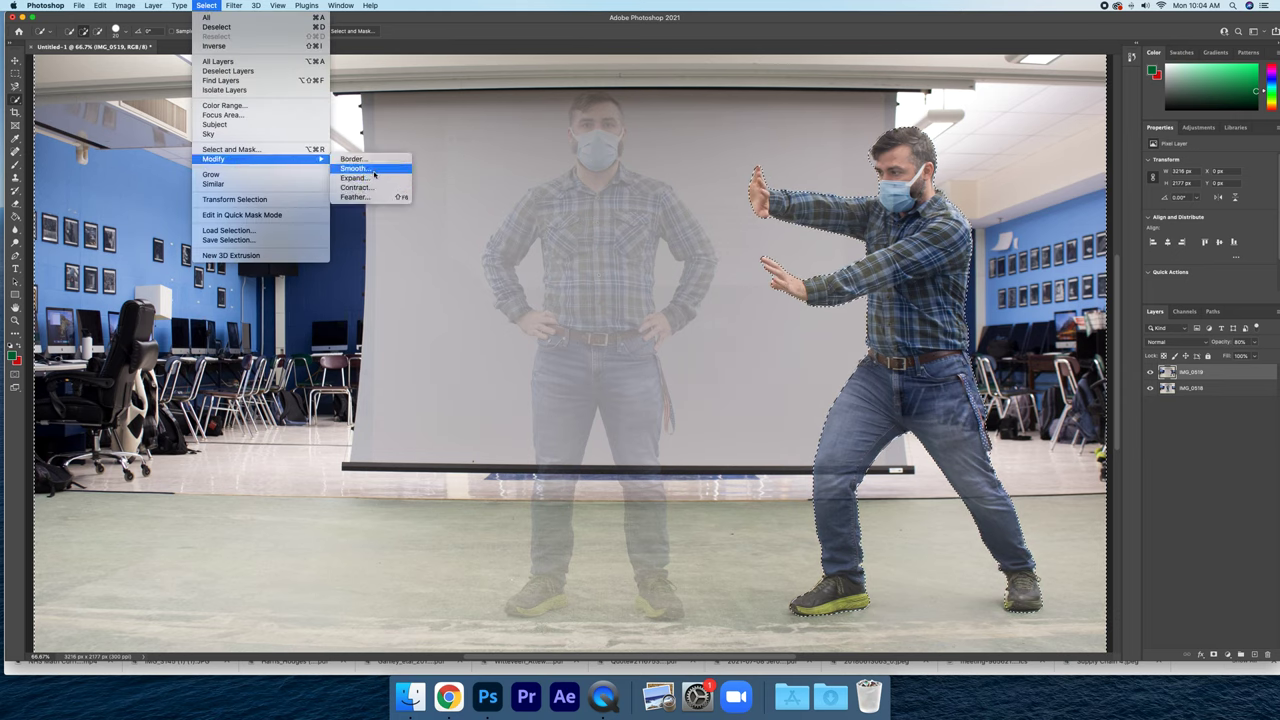
click(370, 187)
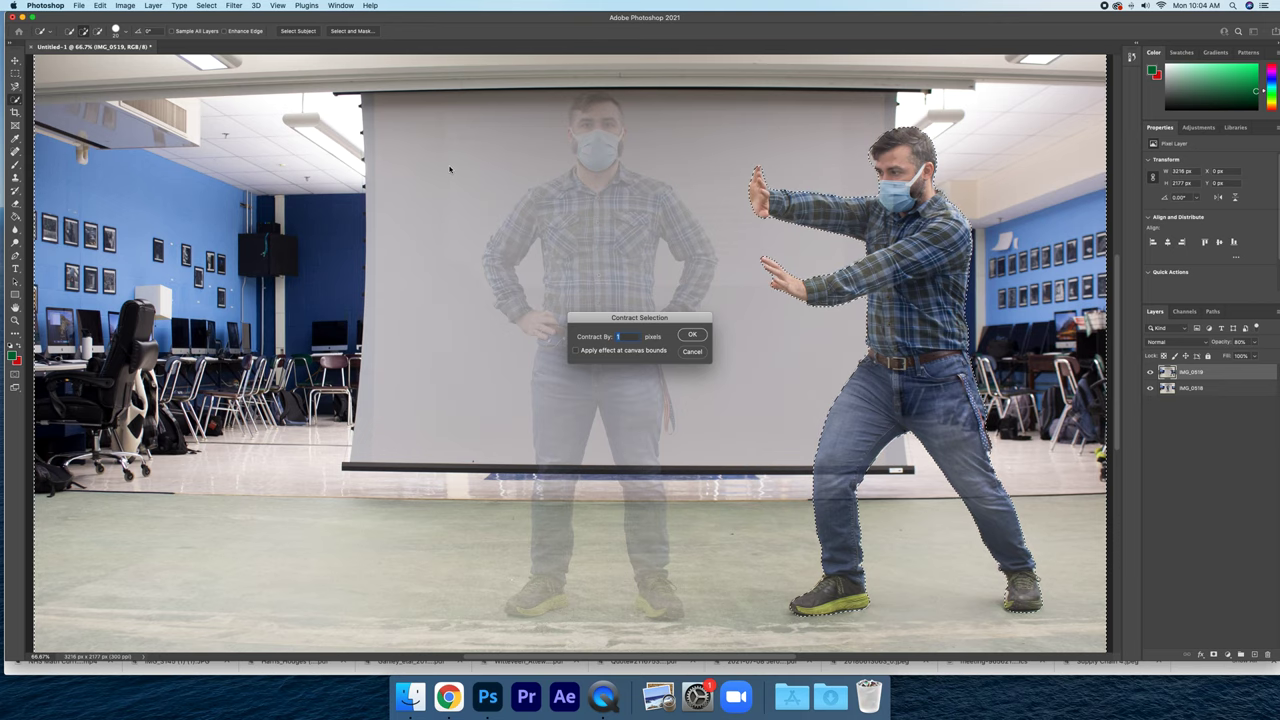
key(Return)
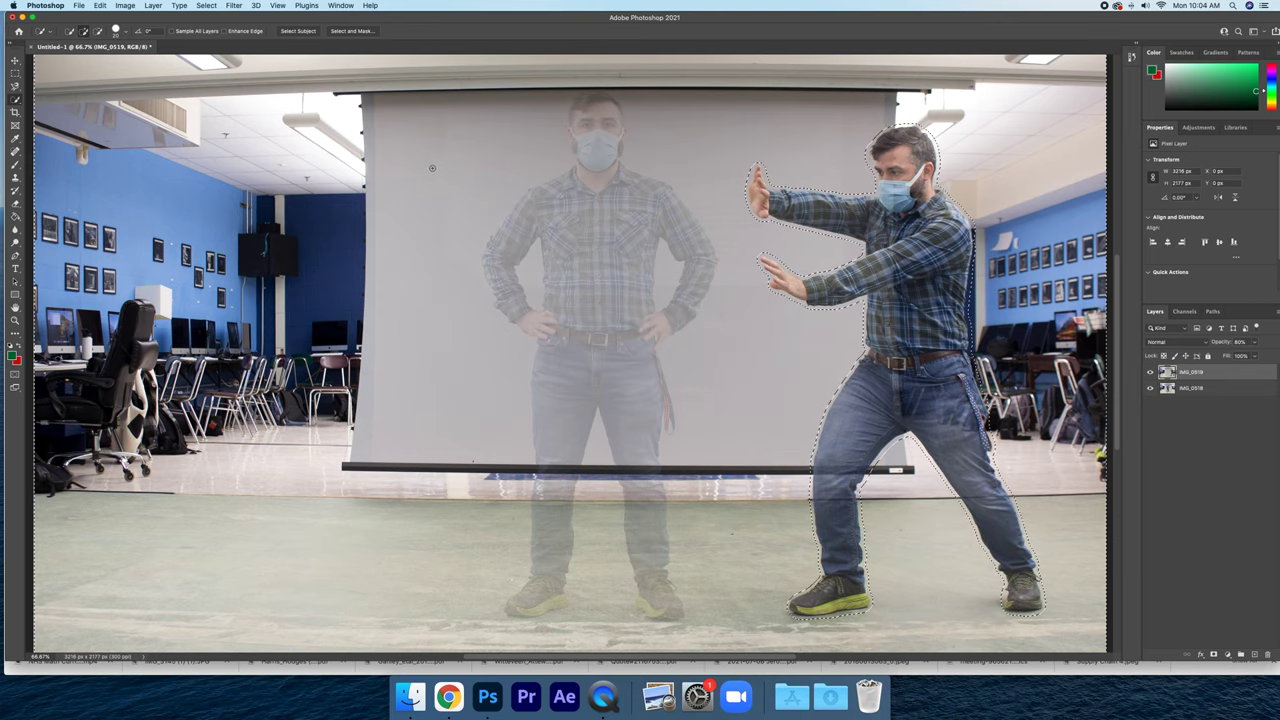
click(206, 5)
mouse_move(214, 159)
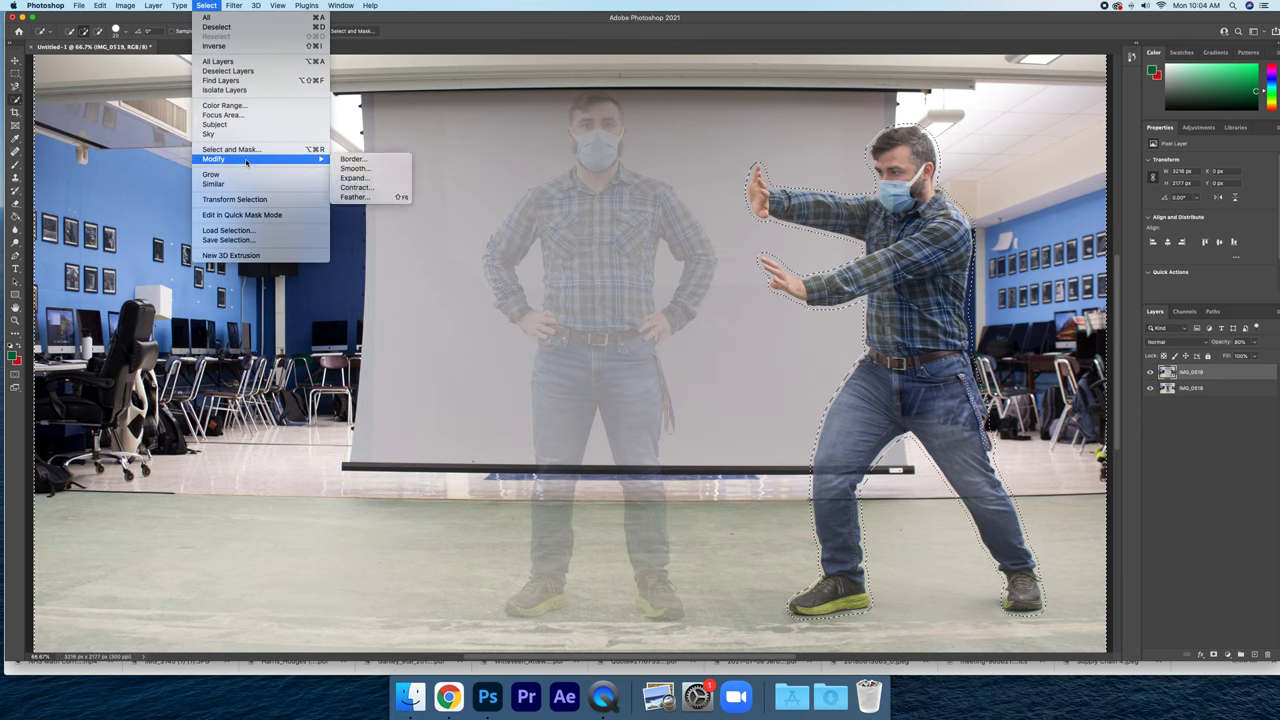
click(372, 197)
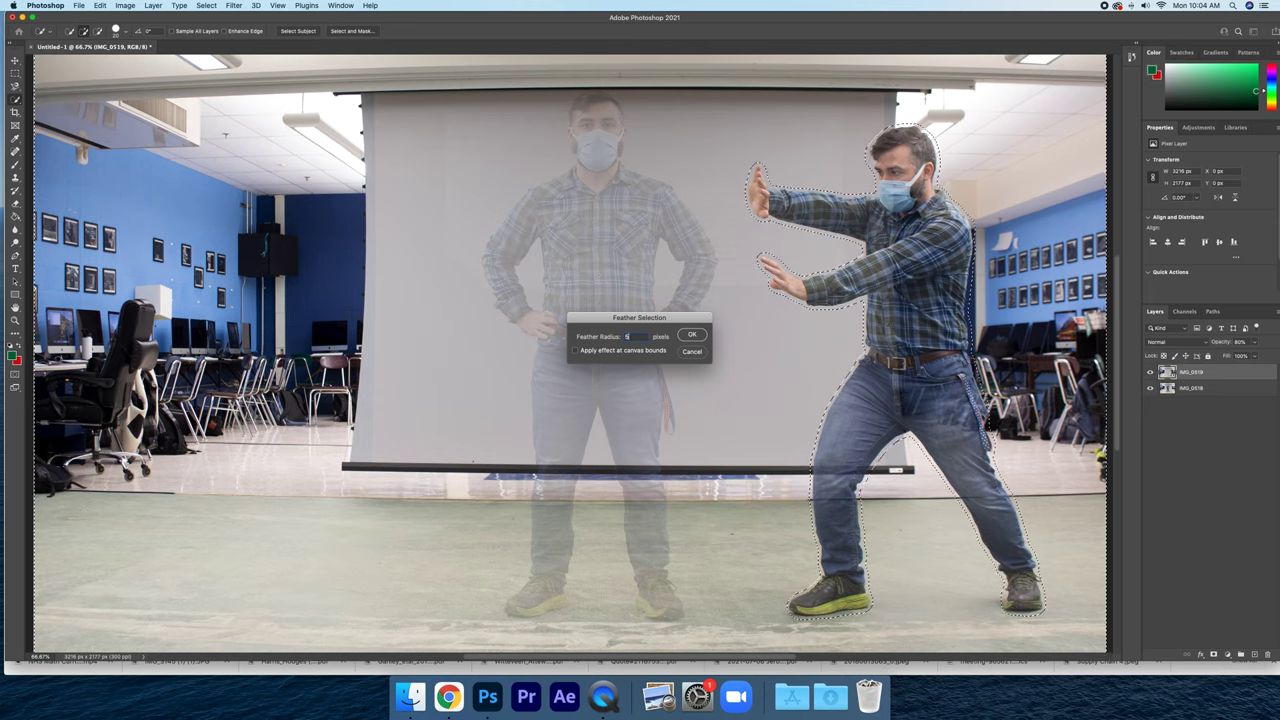
key(Return)
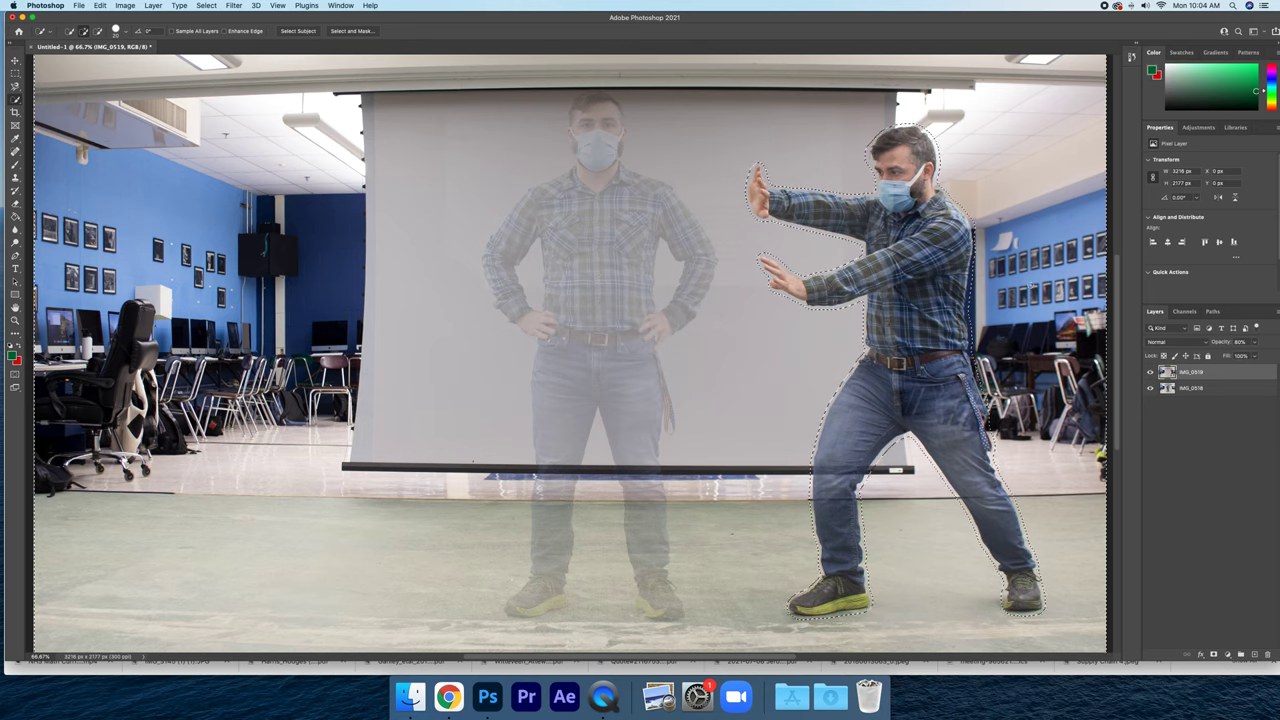
- Delete the top layer's background around the man, raise its opacity to 100%, and deselect
key(Delete)
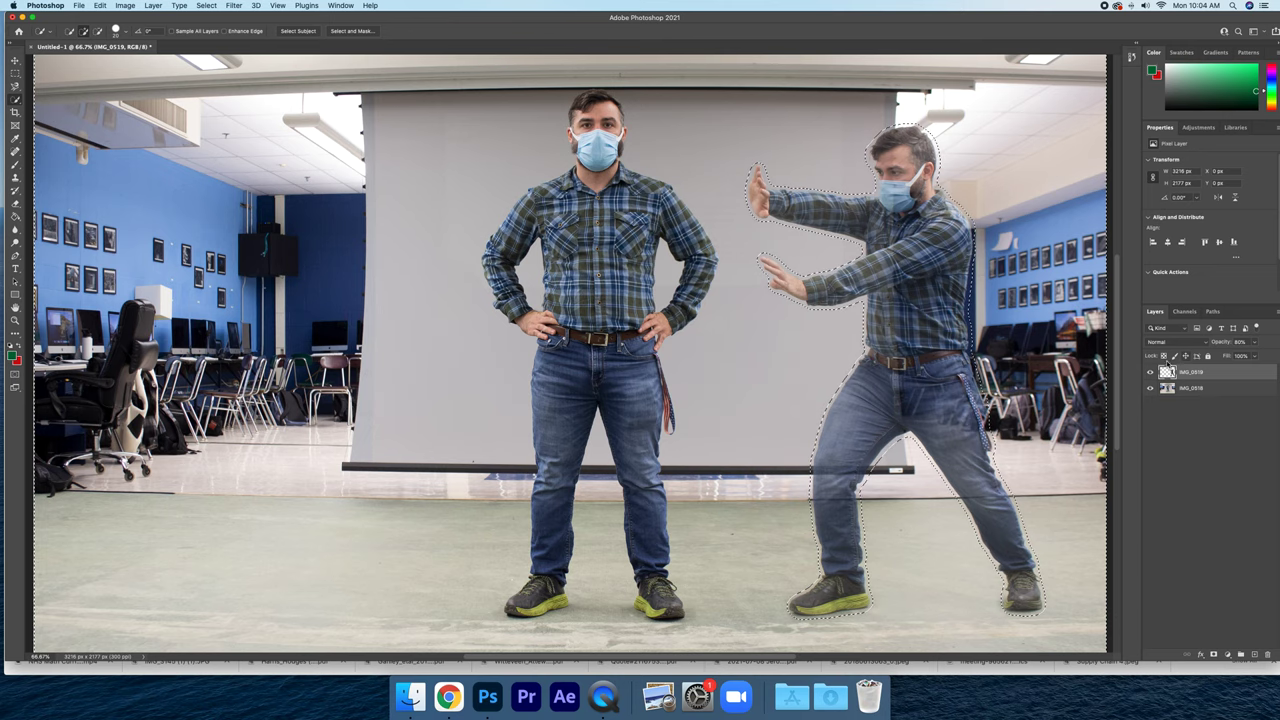
click(1254, 342)
drag(1258, 357, 1272, 357)
key(super+d)
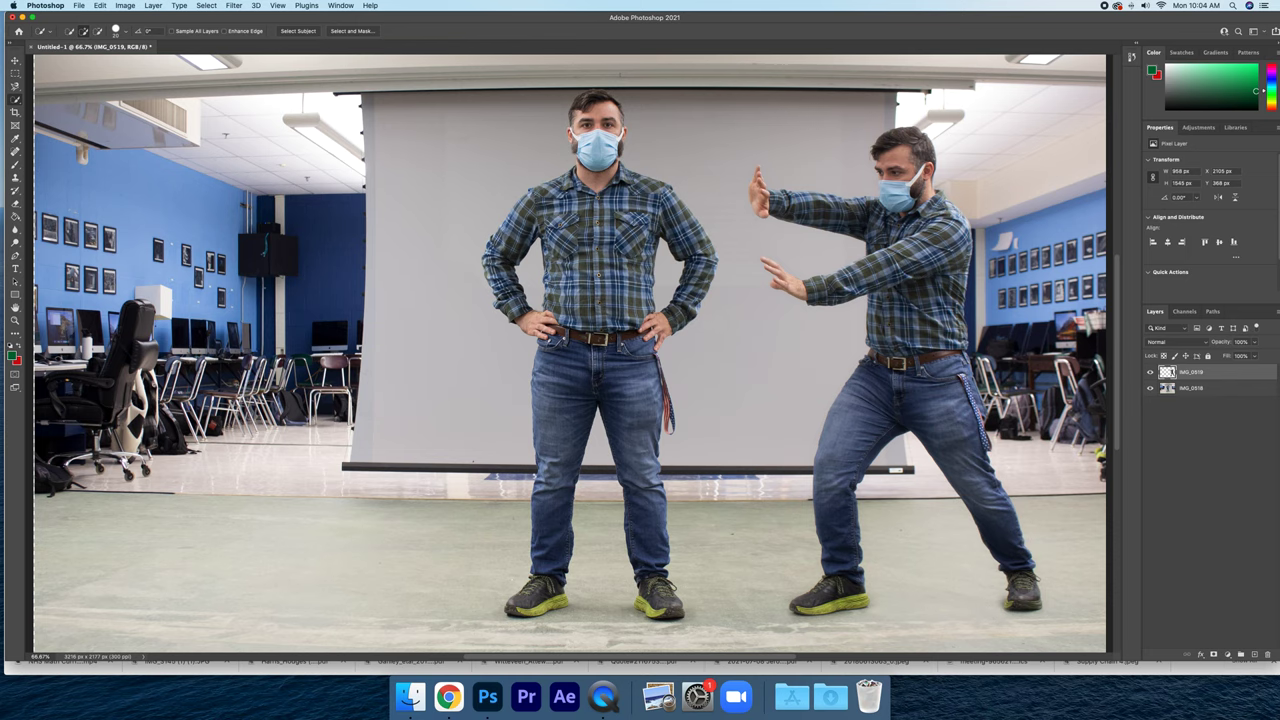
- Hide and re-show the classroom photo layer to check the cut-out
click(1150, 388)
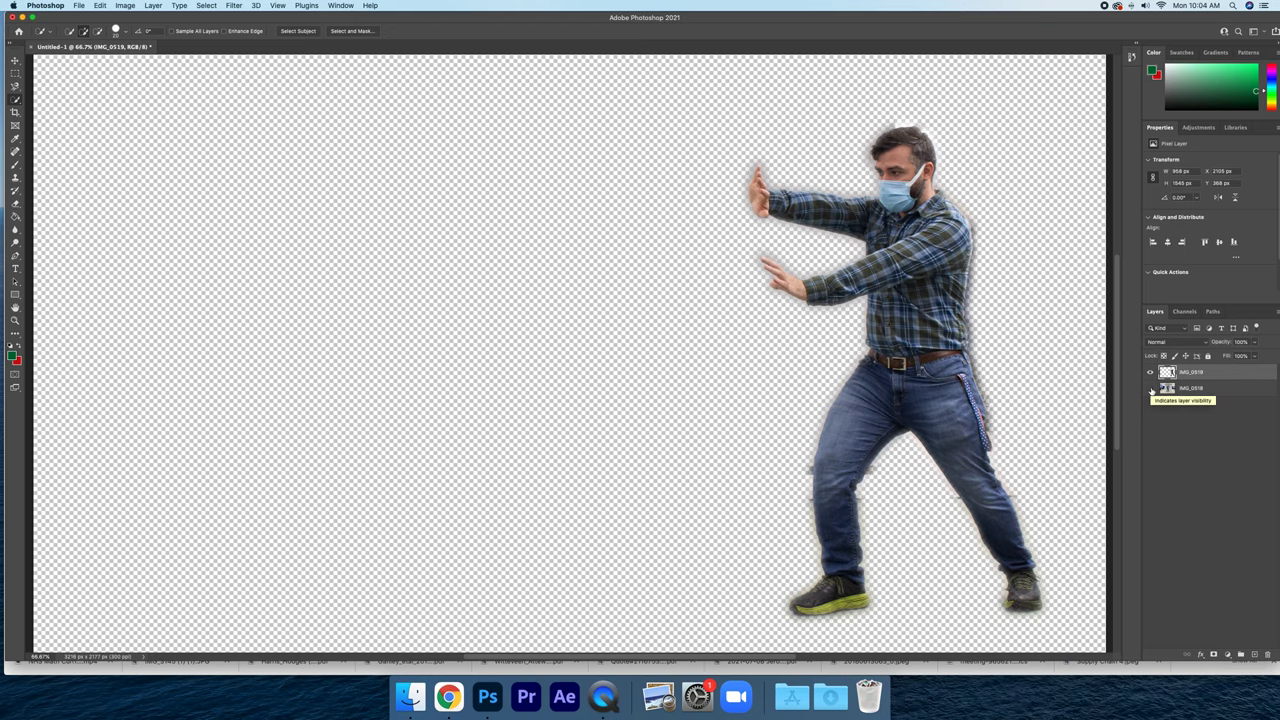
click(1150, 388)
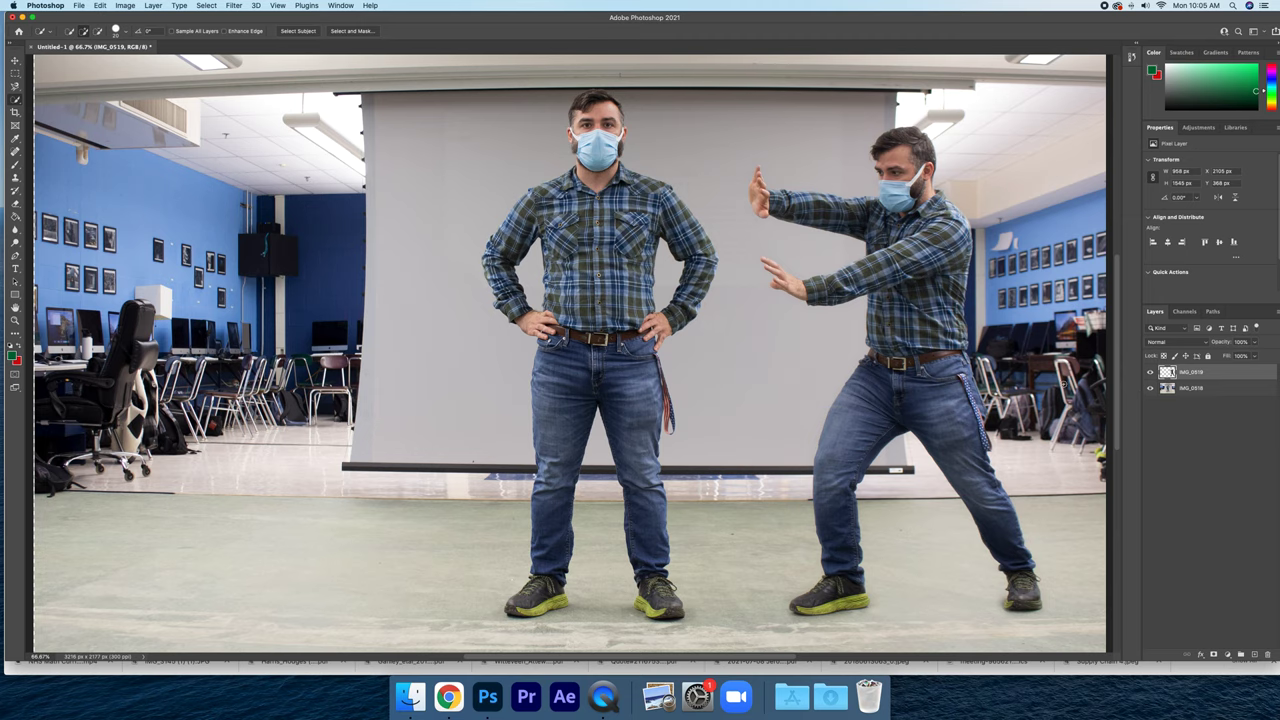
click(80, 5)
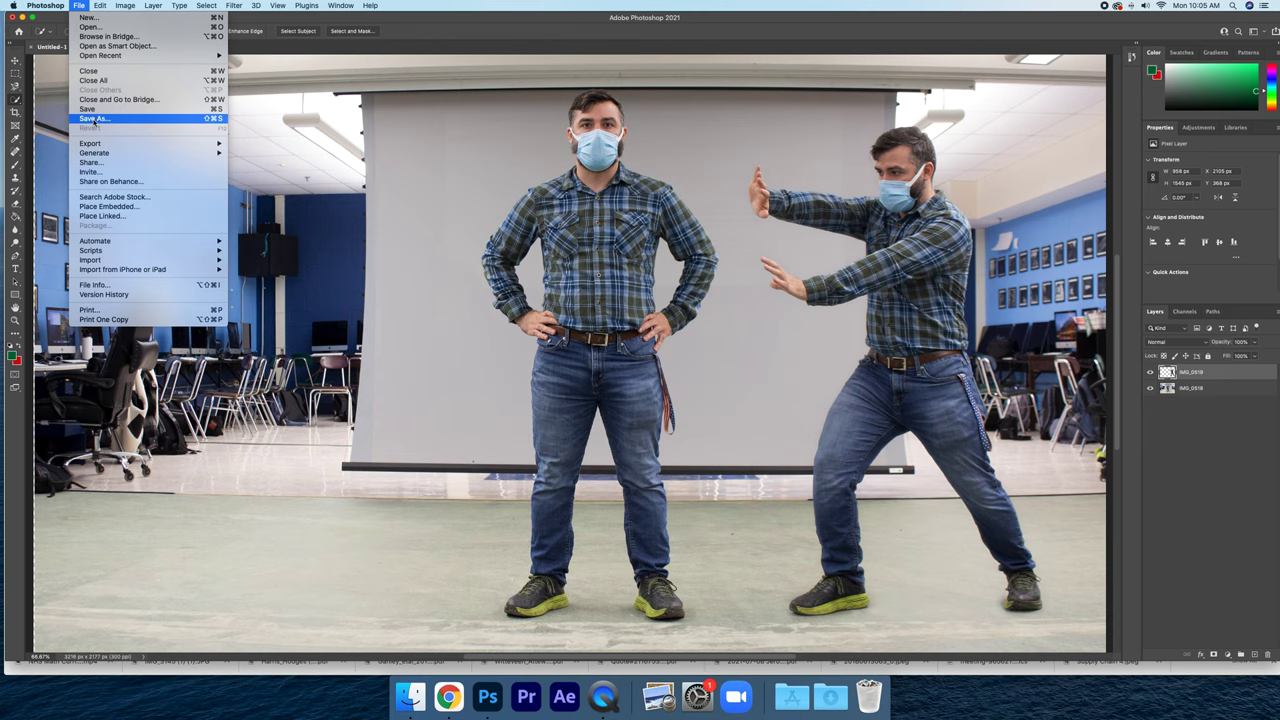
- Save the composite as a layered PSD in Project Files, named 'Multiplicity' plus the author's name
click(93, 119)
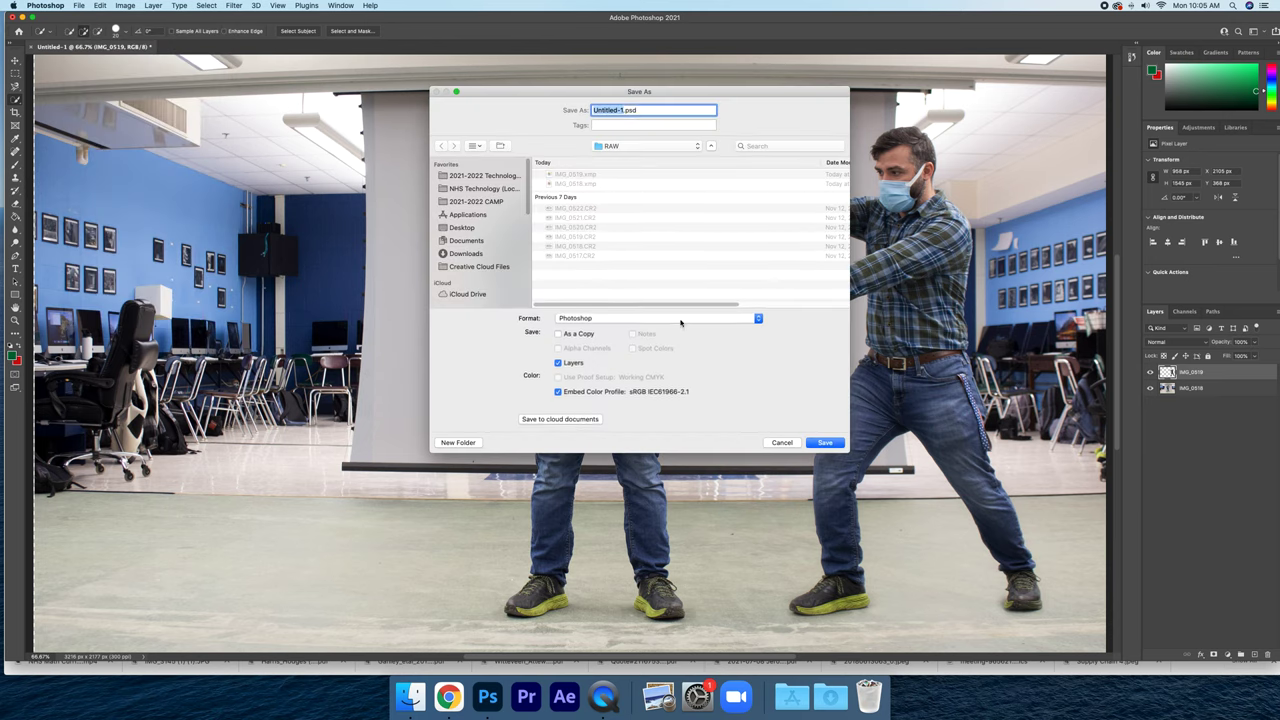
click(608, 146)
click(608, 160)
click(572, 199)
double_click(572, 199)
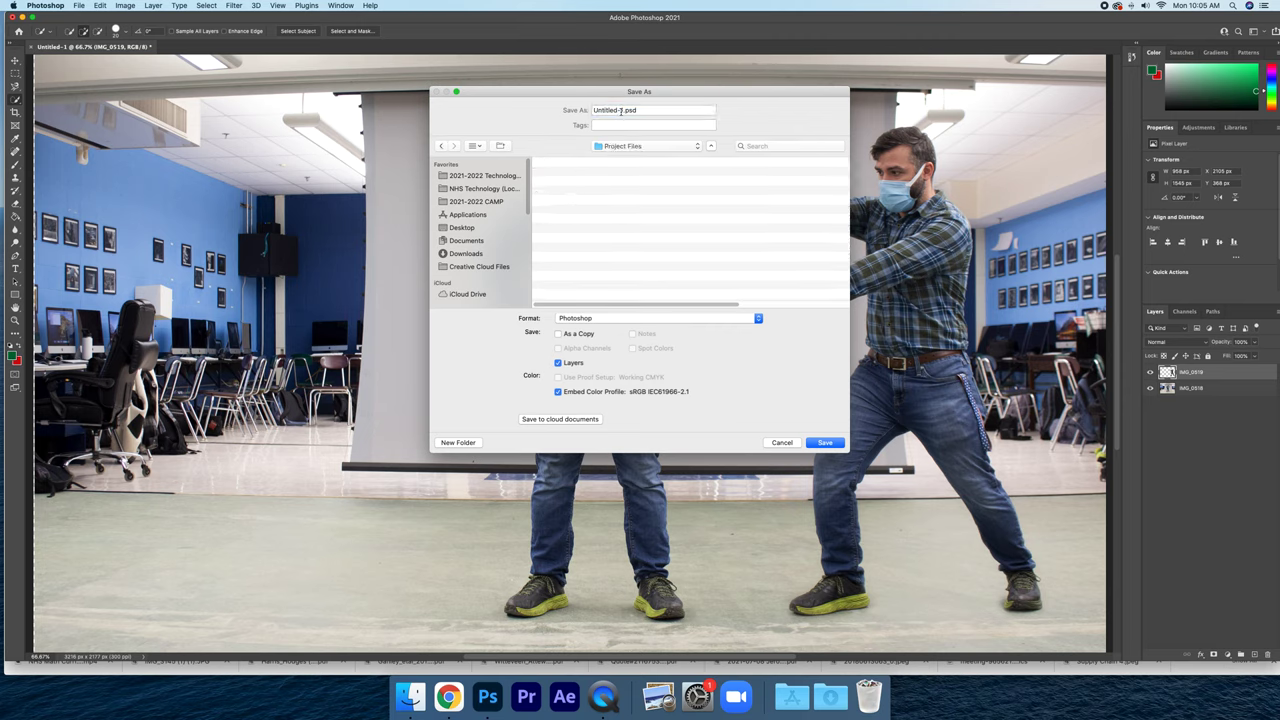
click(622, 110)
text(Multiplicity (Jeormie Whalen)
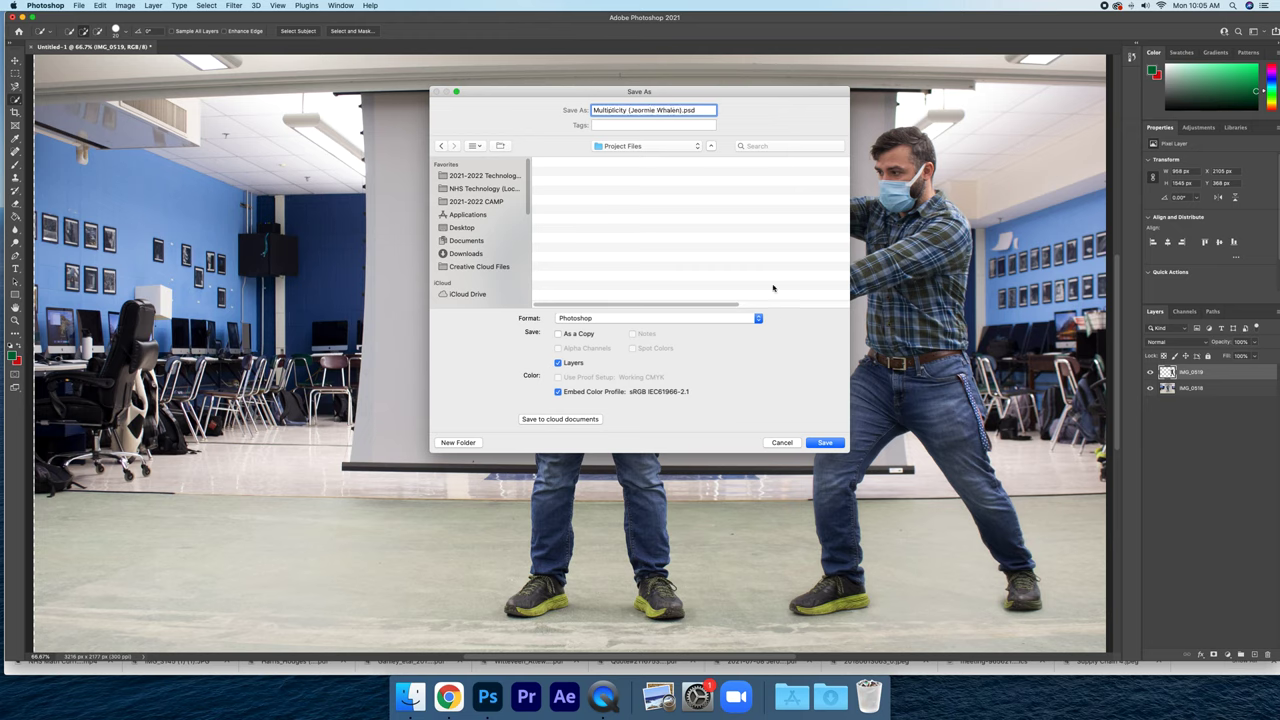
text())
click(824, 443)
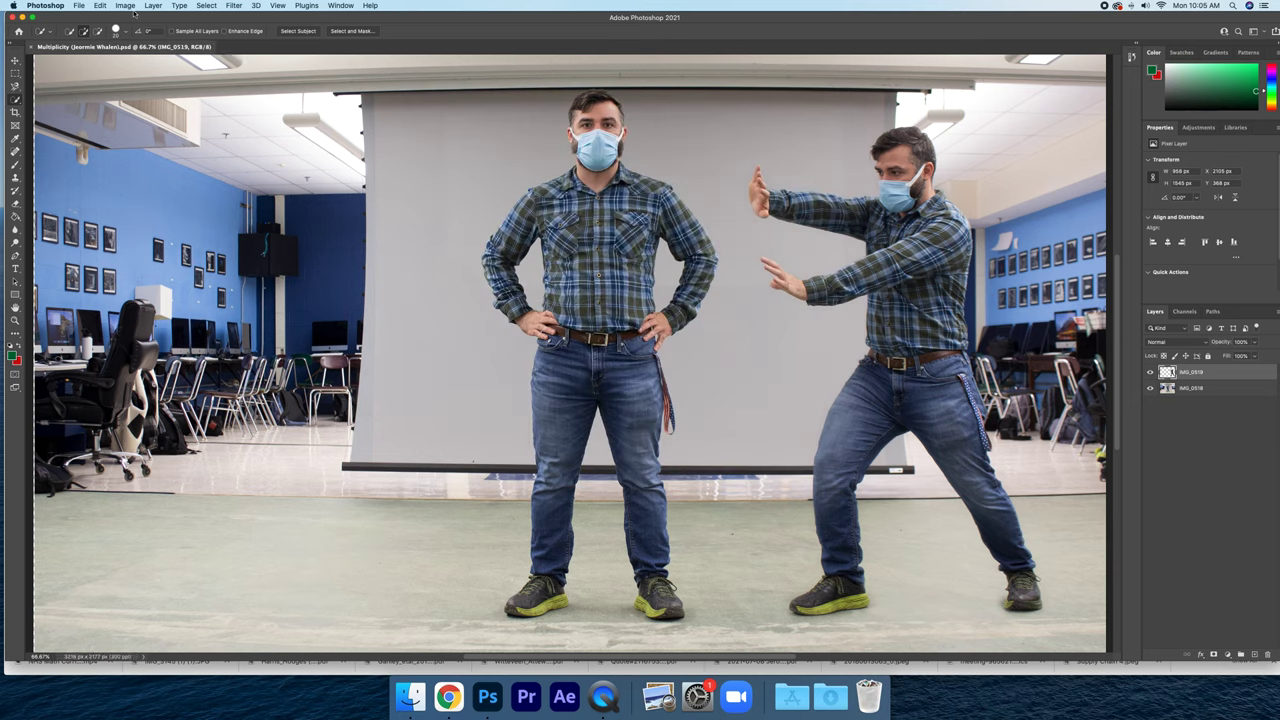
click(79, 6)
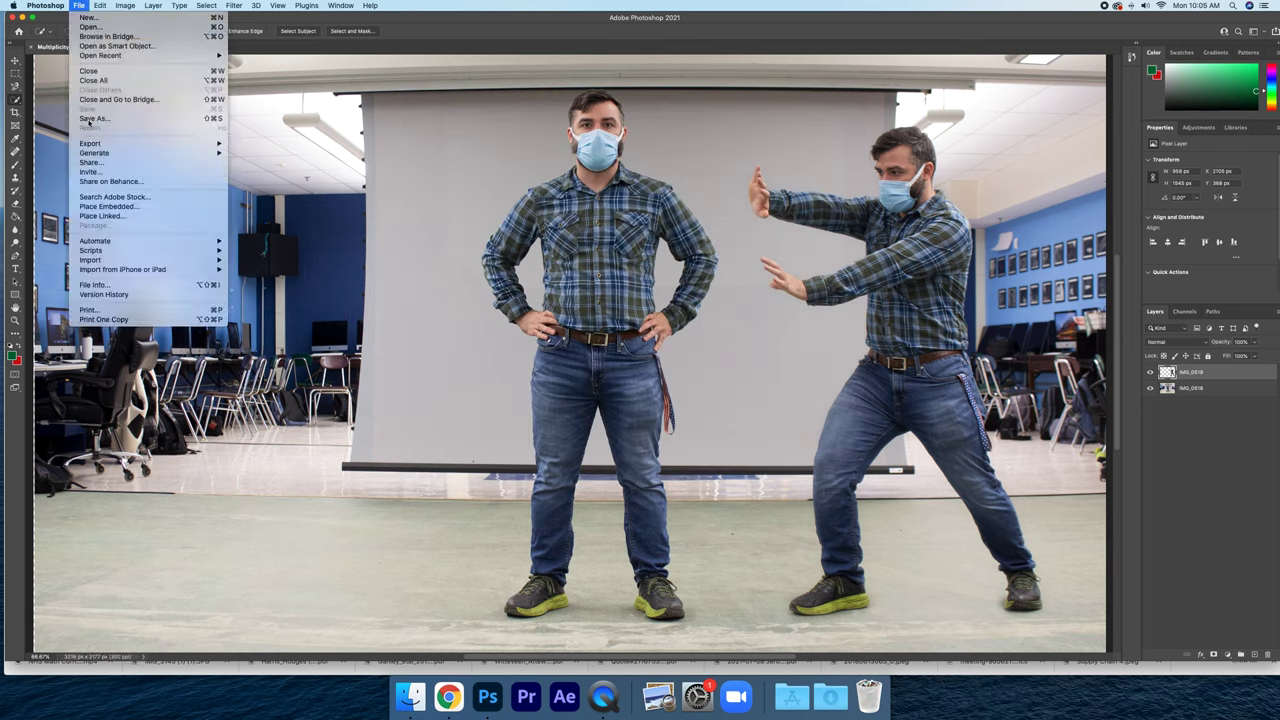
- Start a Save As copy in the Edits folder with JPEG as the format
click(507, 162)
key(super+shift+s)
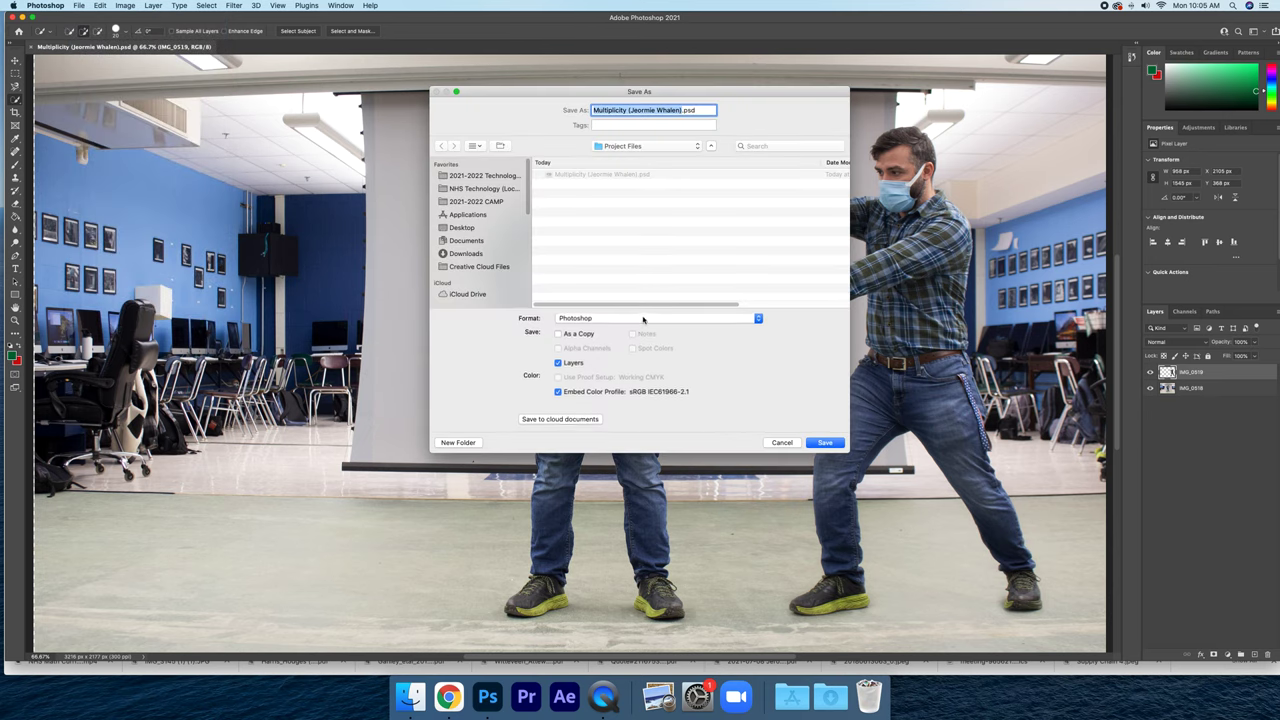
click(643, 319)
click(745, 325)
click(656, 147)
click(630, 173)
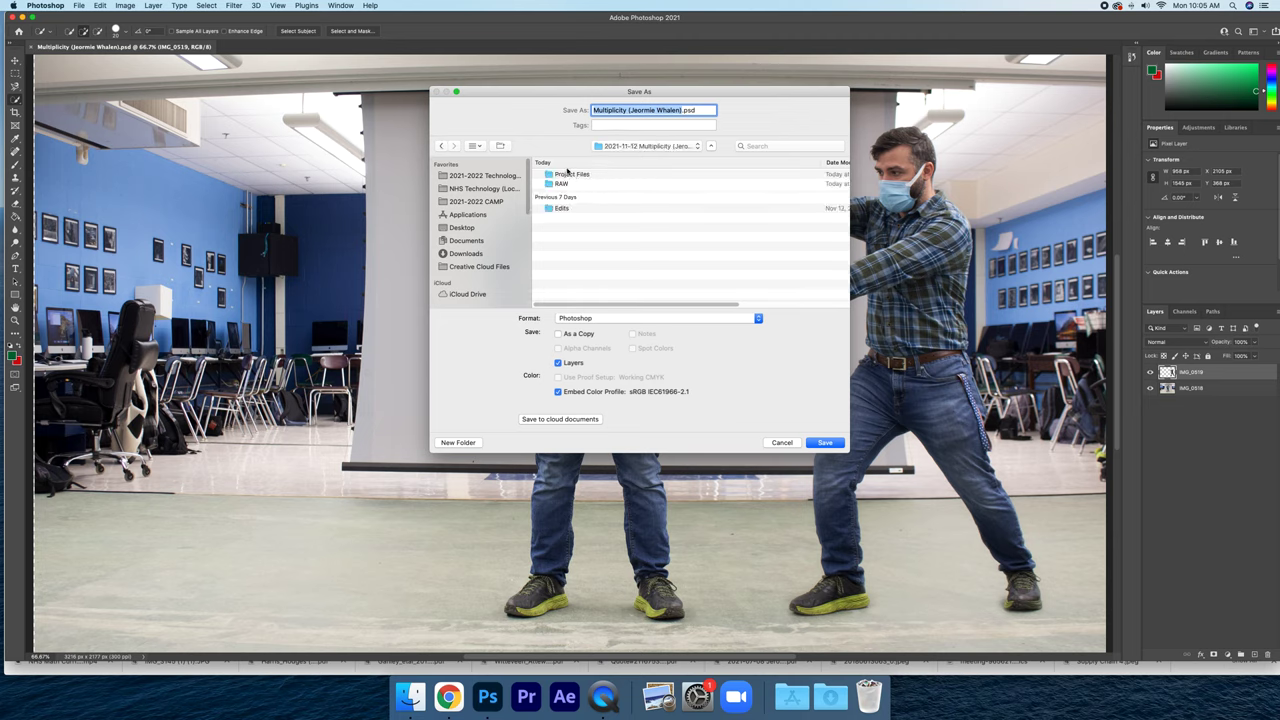
click(563, 209)
double_click(563, 210)
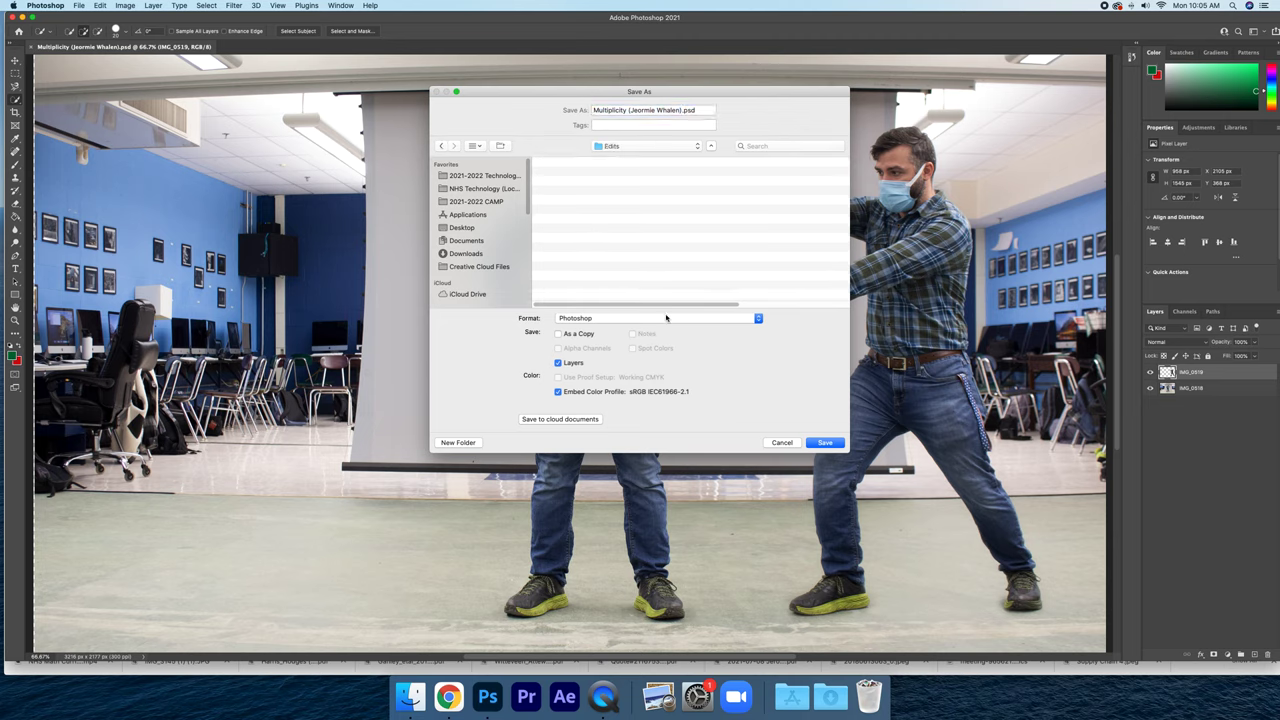
click(668, 318)
click(632, 382)
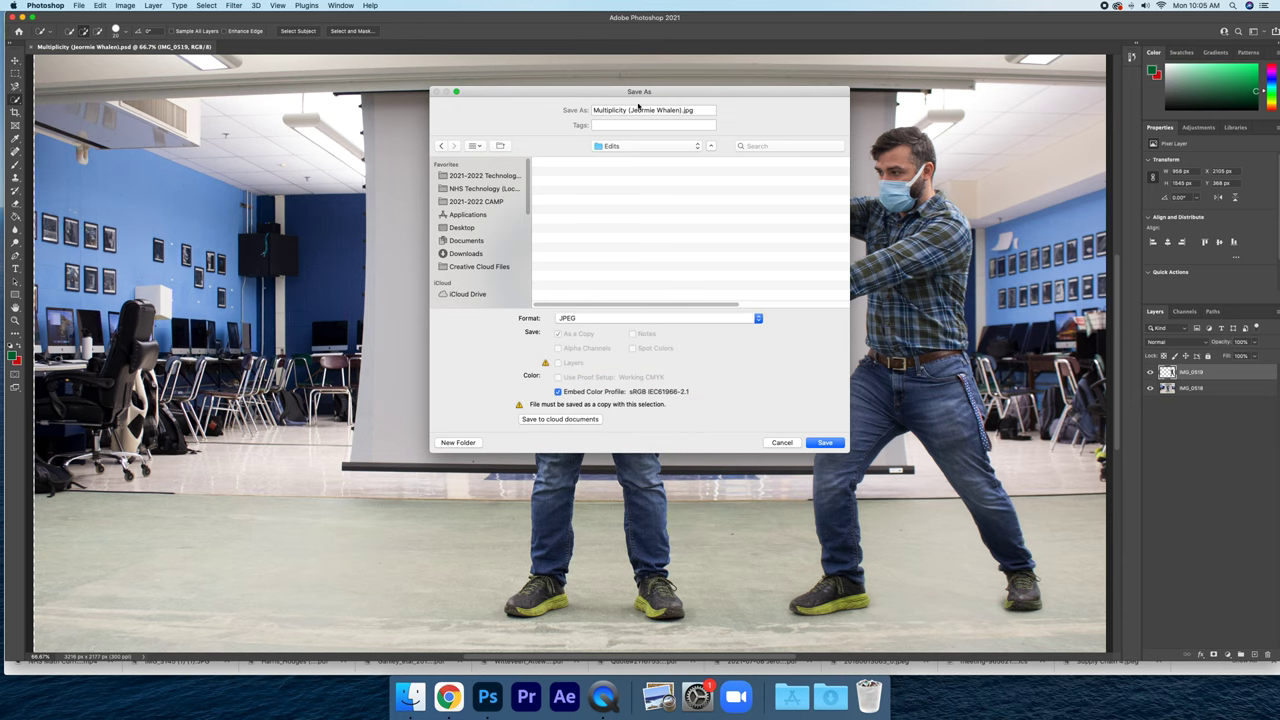
- Fix the typo in the file name and save the JPEG at maximum quality 12
click(640, 110)
click(644, 110)
key(BackSpace)
key(BackSpace)
text(ro)
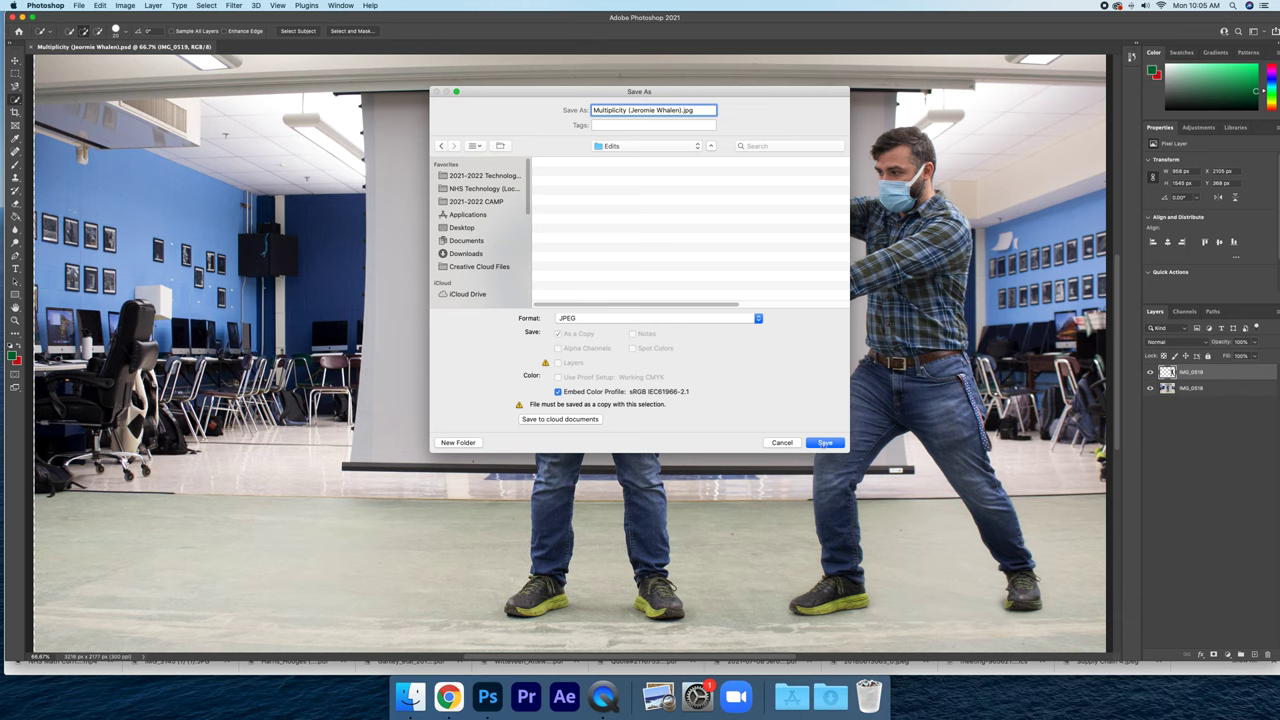
key(Return)
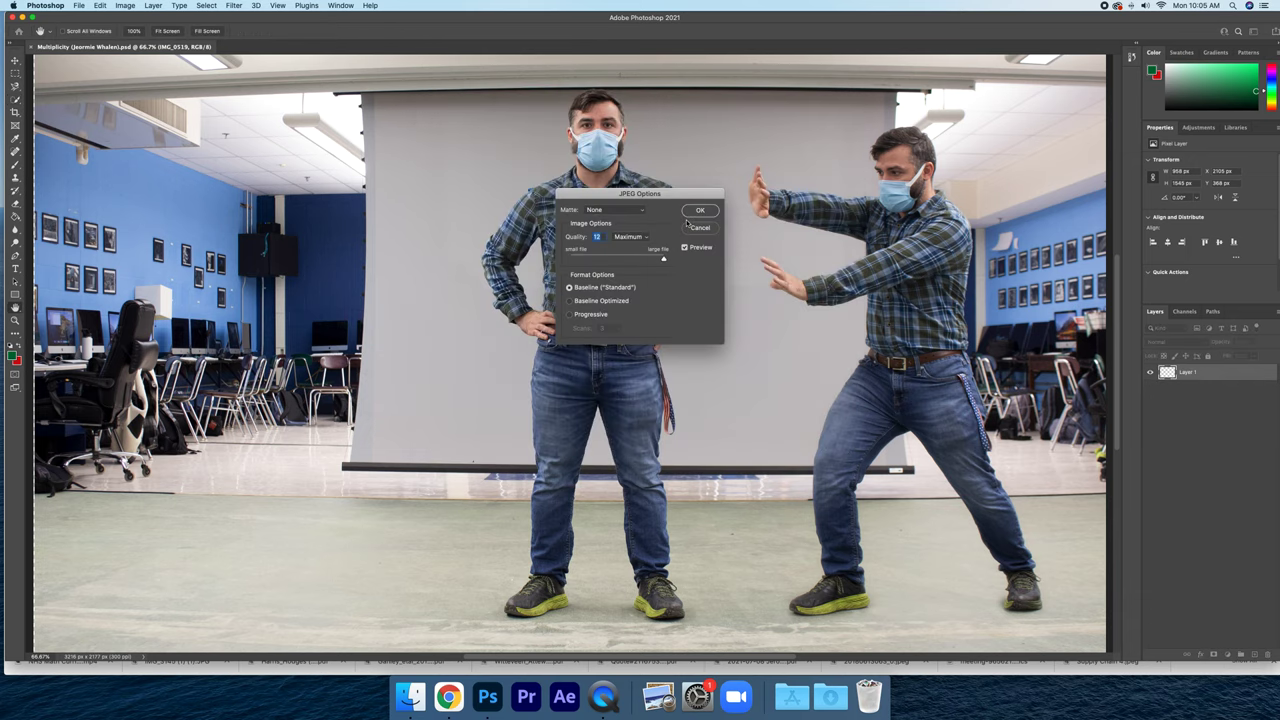
click(702, 210)
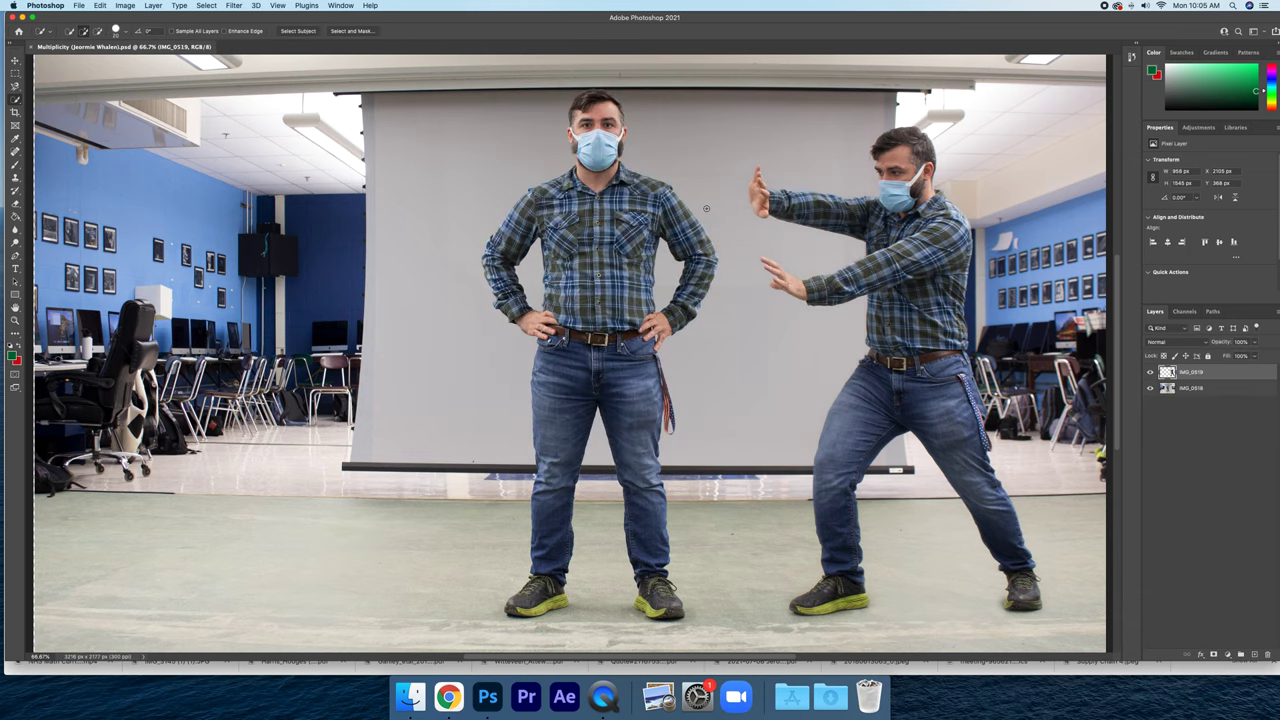